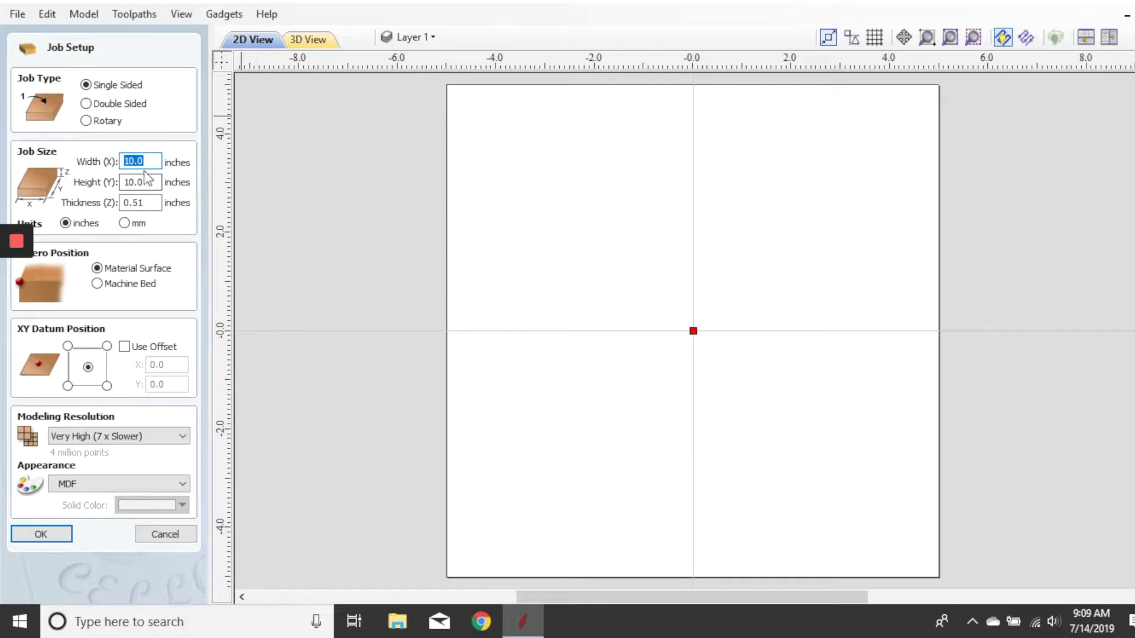
# Step: Set the material thickness to .75 inches and accept the single-sided 10 × 10 inch job setup
pyautogui.doubleClick(141, 202)
pyautogui.write('.75')
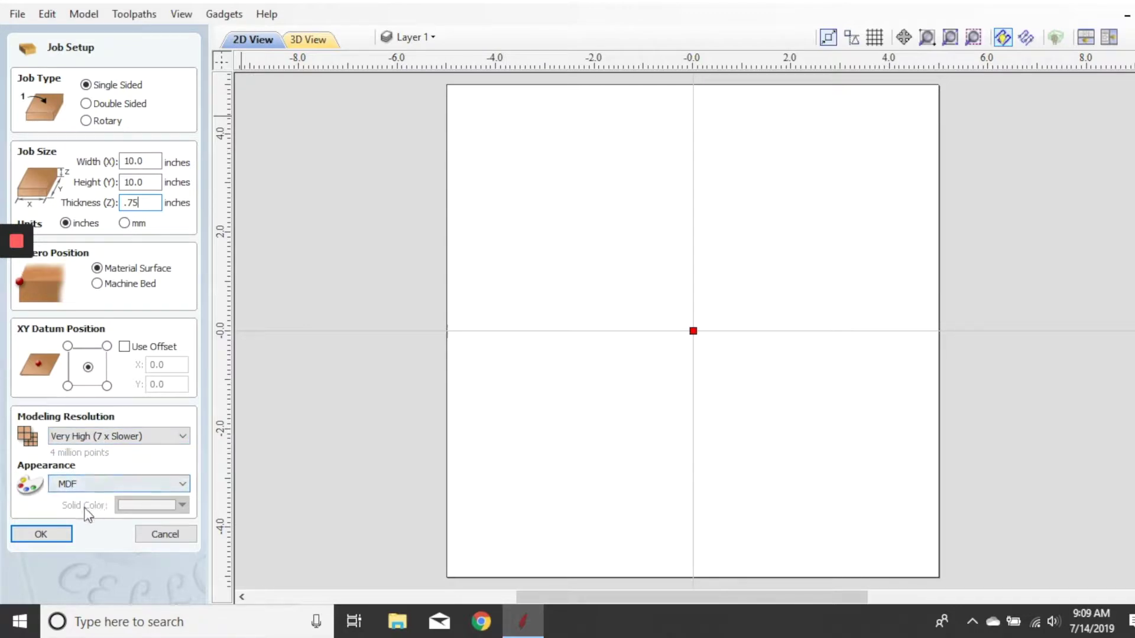
pyautogui.click(60, 541)
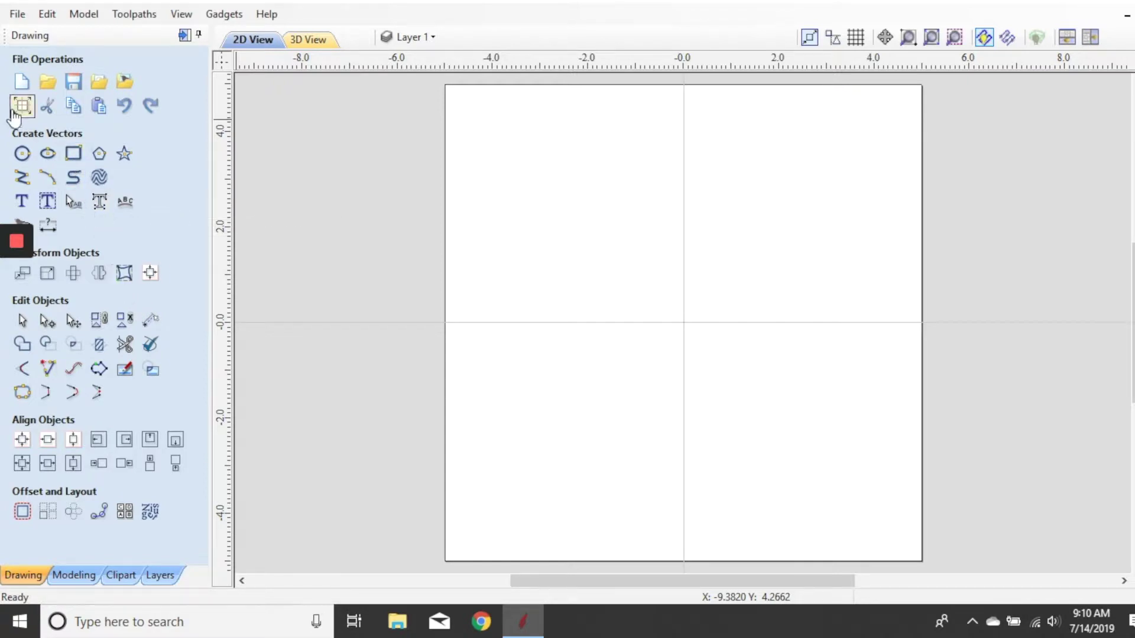
# Step: Create a square-cornered rectangle 9 inches wide and 8 inches high
pyautogui.click(73, 153)
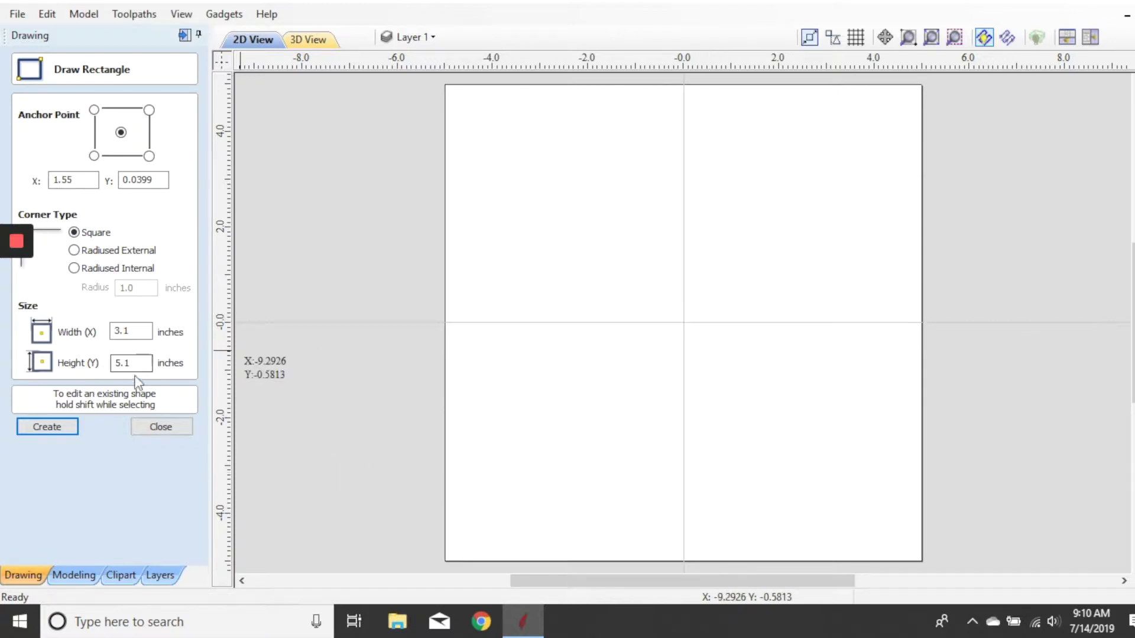
pyautogui.doubleClick(129, 331)
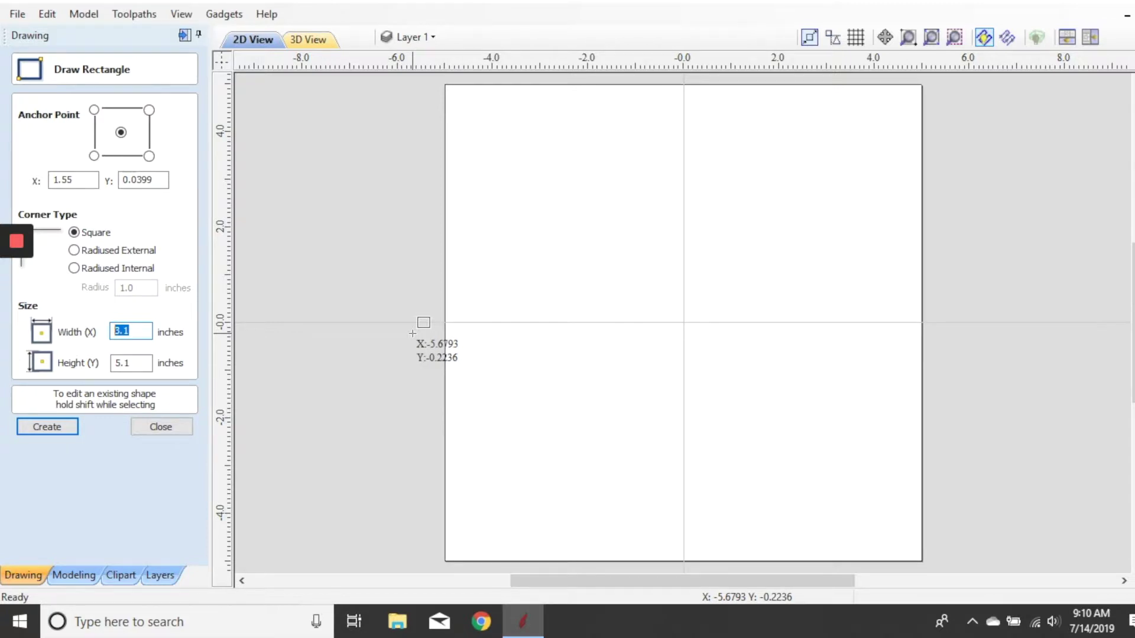
pyautogui.write('9')
pyautogui.doubleClick(131, 363)
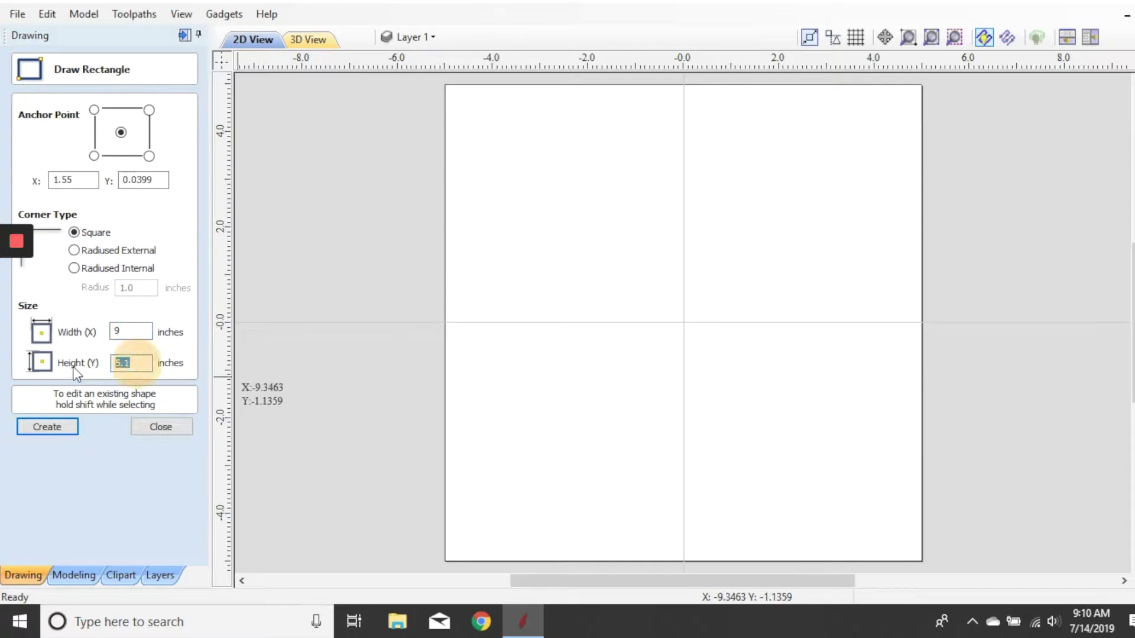
pyautogui.write('8')
pyautogui.click(46, 426)
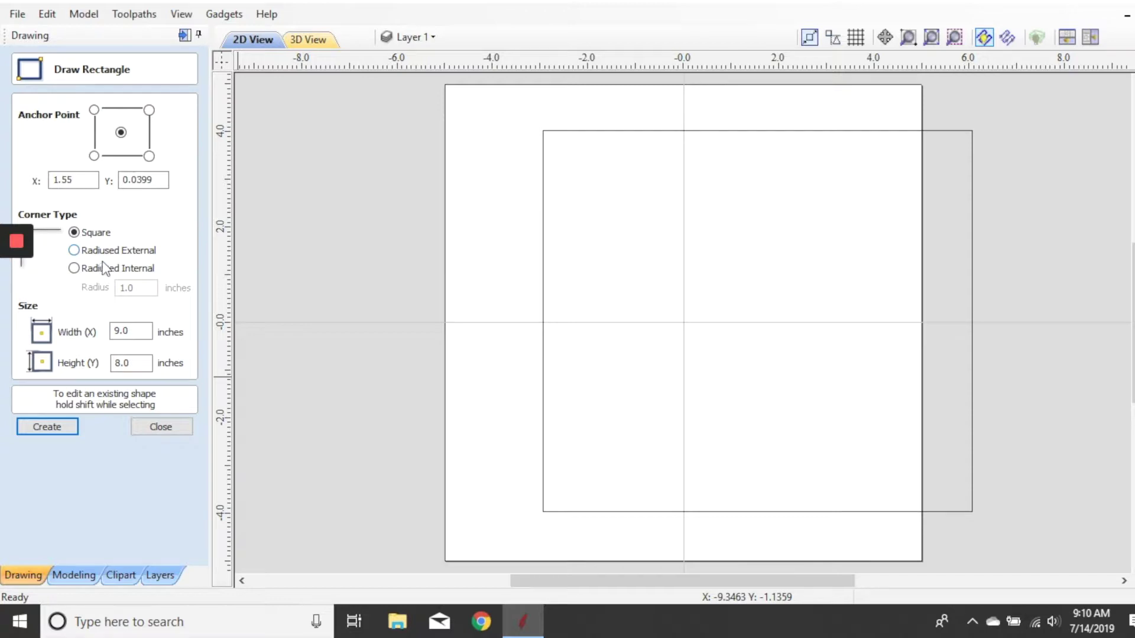
pyautogui.click(161, 427)
# Step: Change the rectangle's corners to Radiused External with a 1.0 inch radius
pyautogui.click(544, 404)
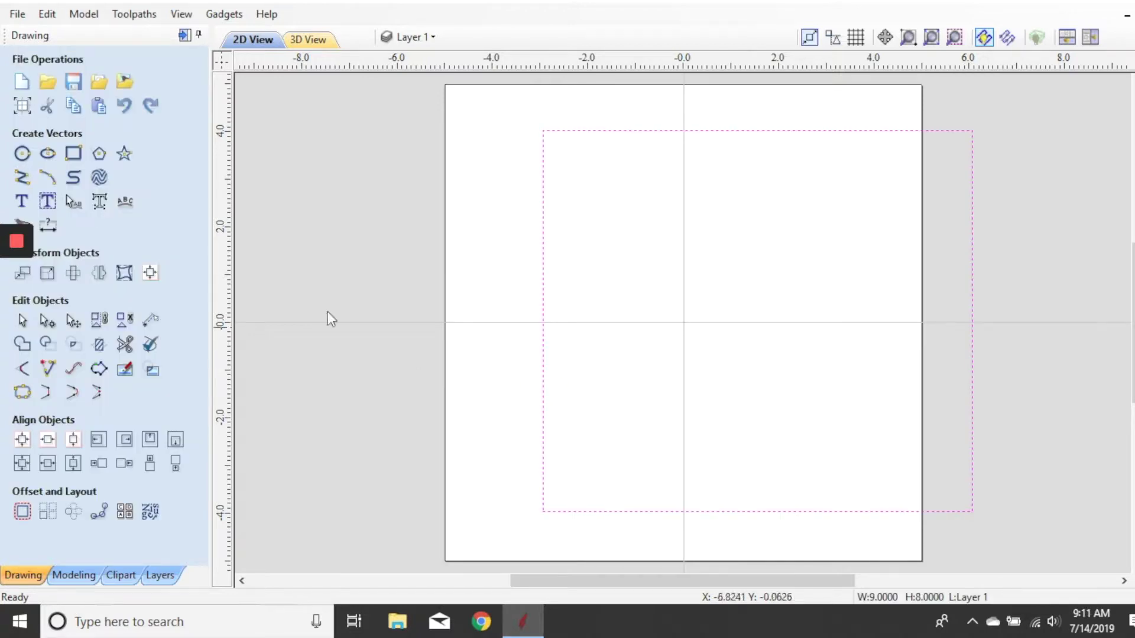
pyautogui.click(73, 153)
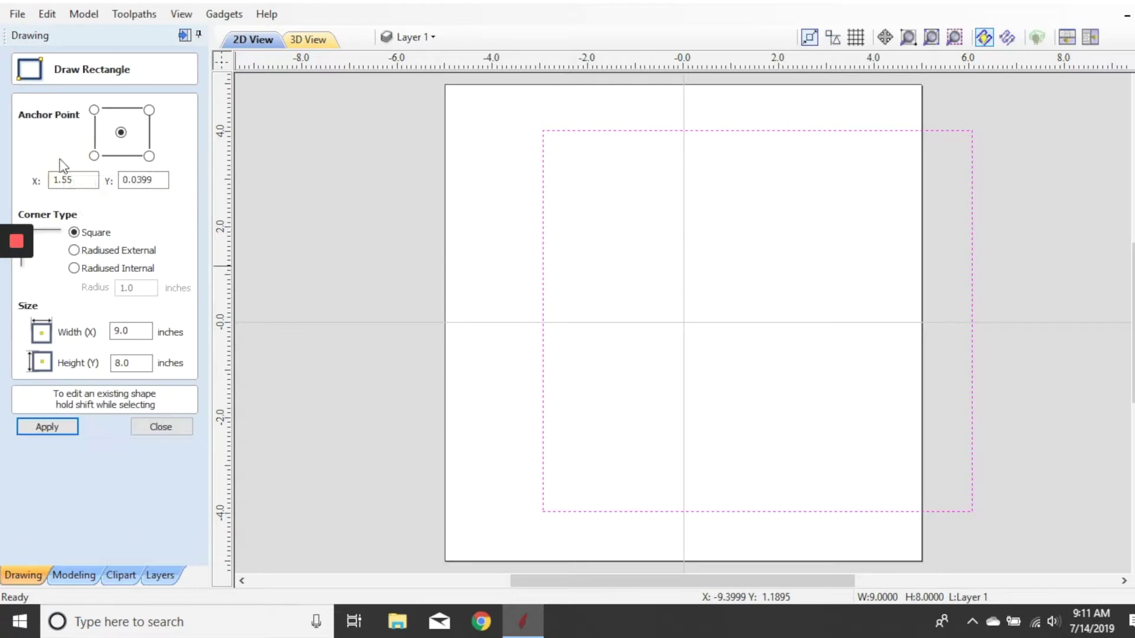
pyautogui.click(111, 250)
pyautogui.click(53, 425)
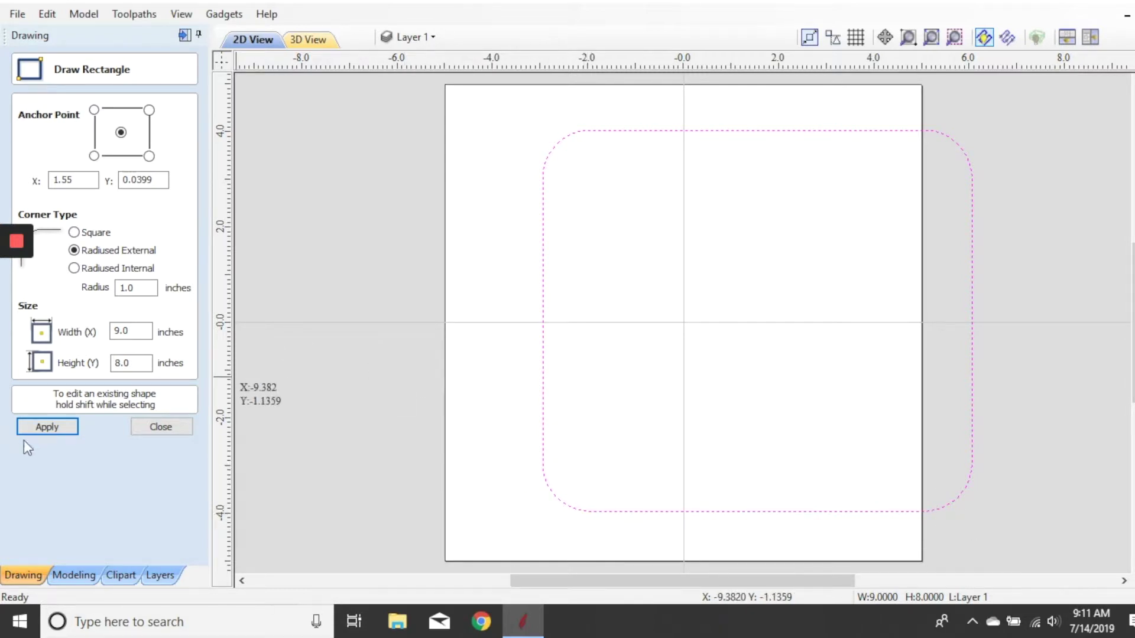
pyautogui.click(162, 424)
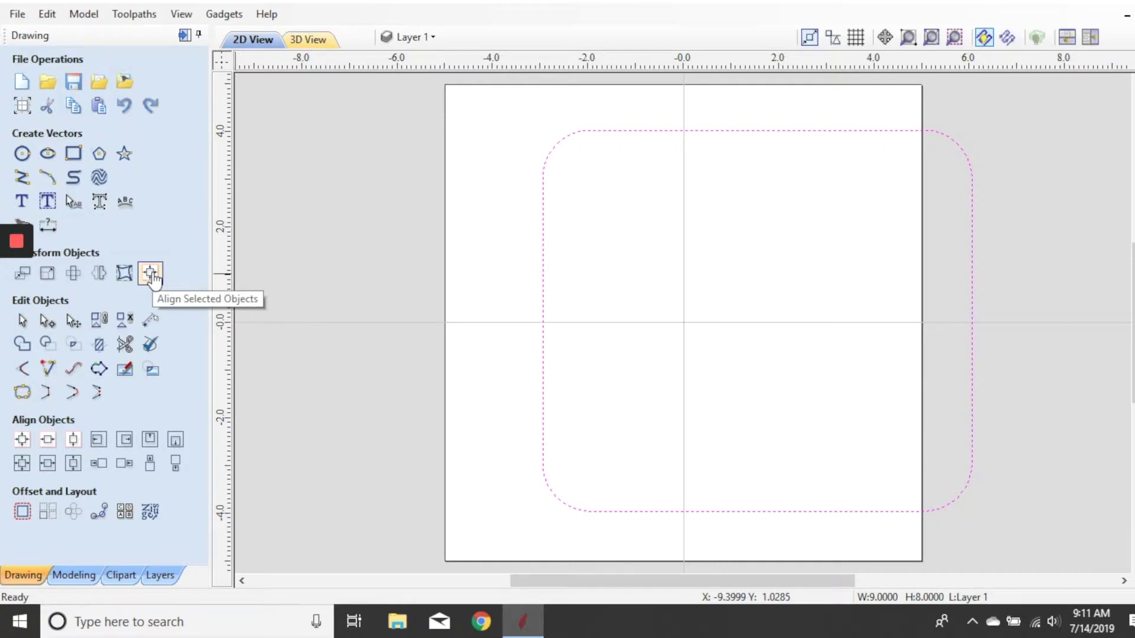
# Step: Center the rounded rectangle on the material both horizontally and vertically
pyautogui.click(152, 274)
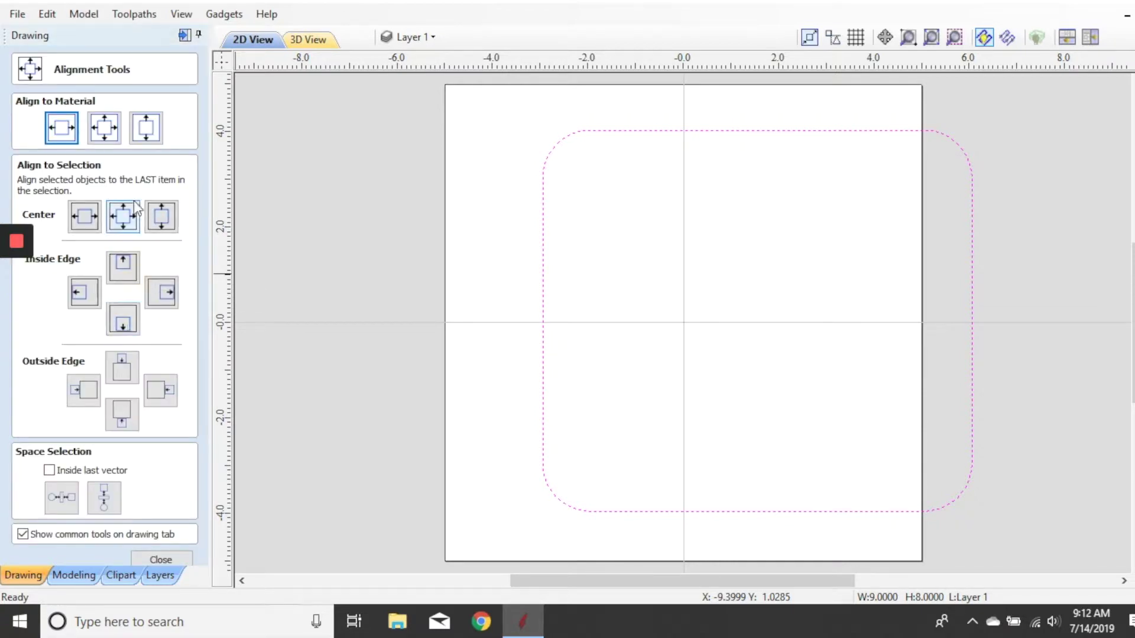
pyautogui.click(115, 129)
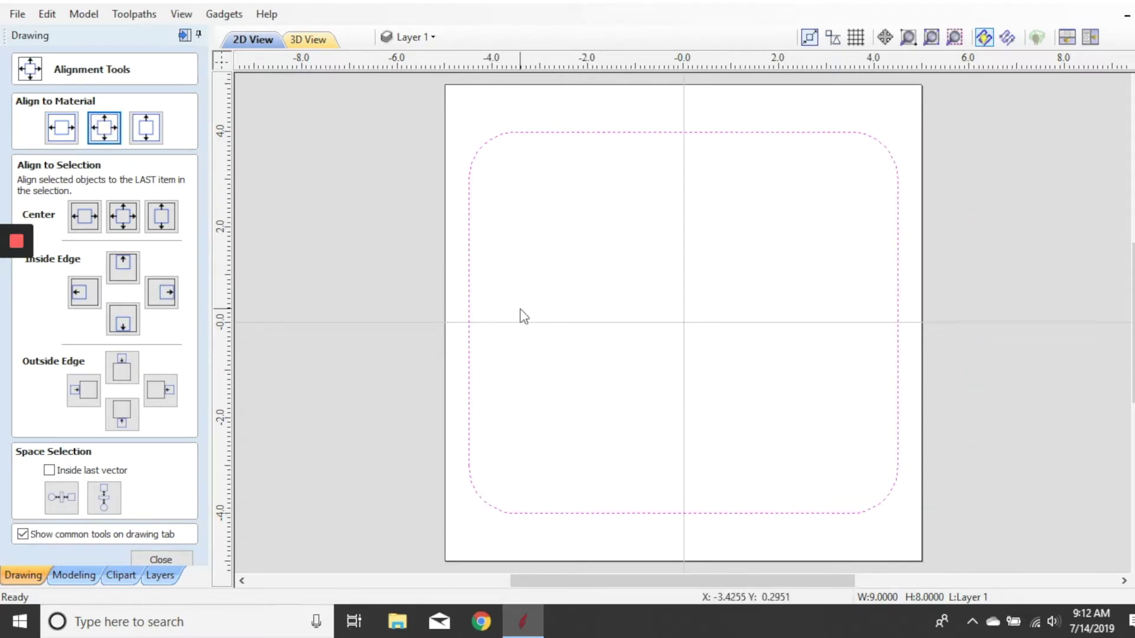
pyautogui.click(159, 559)
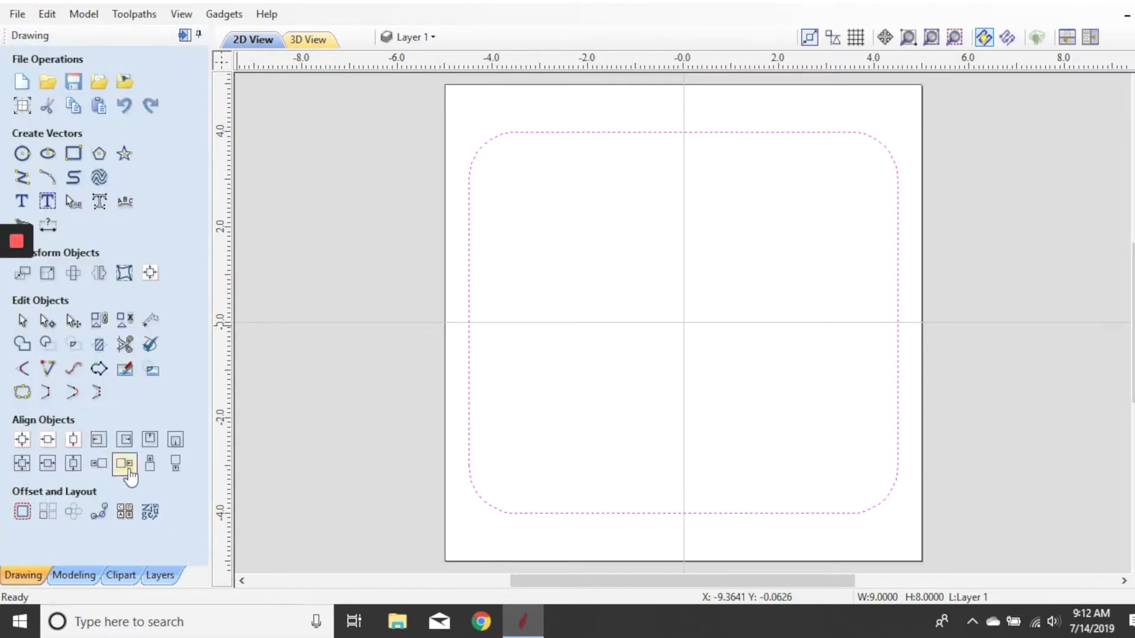
# Step: Draw a 0.26 inch diameter circle inside the rounded rectangle near its upper-left corner, at about X -3.78, Y 3.10
pyautogui.click(22, 153)
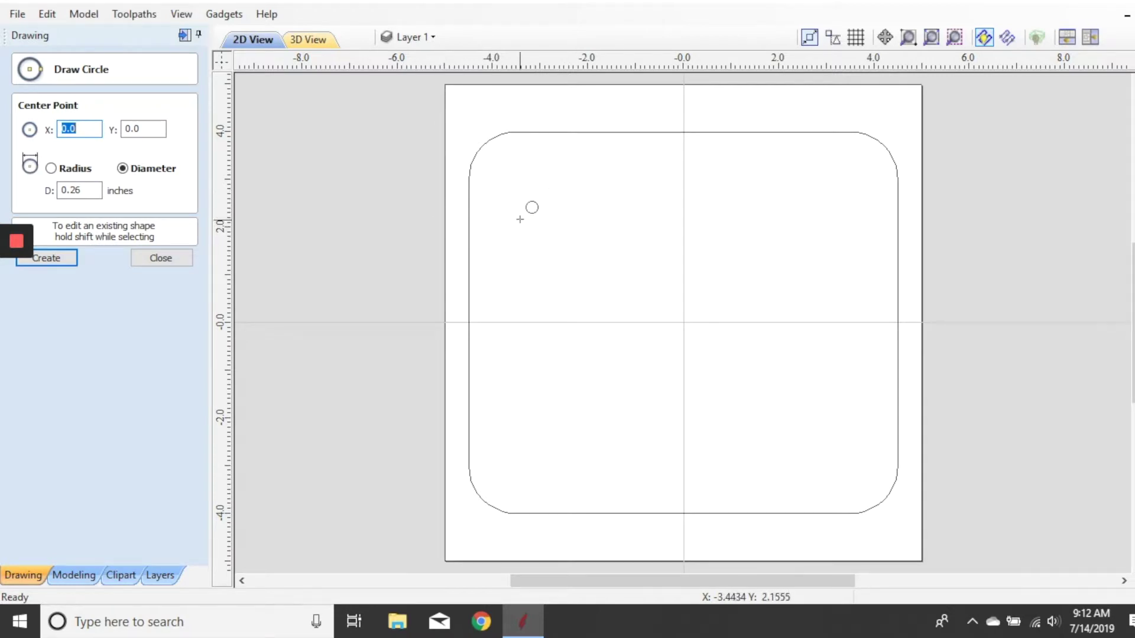
pyautogui.click(503, 175)
pyautogui.click(80, 195)
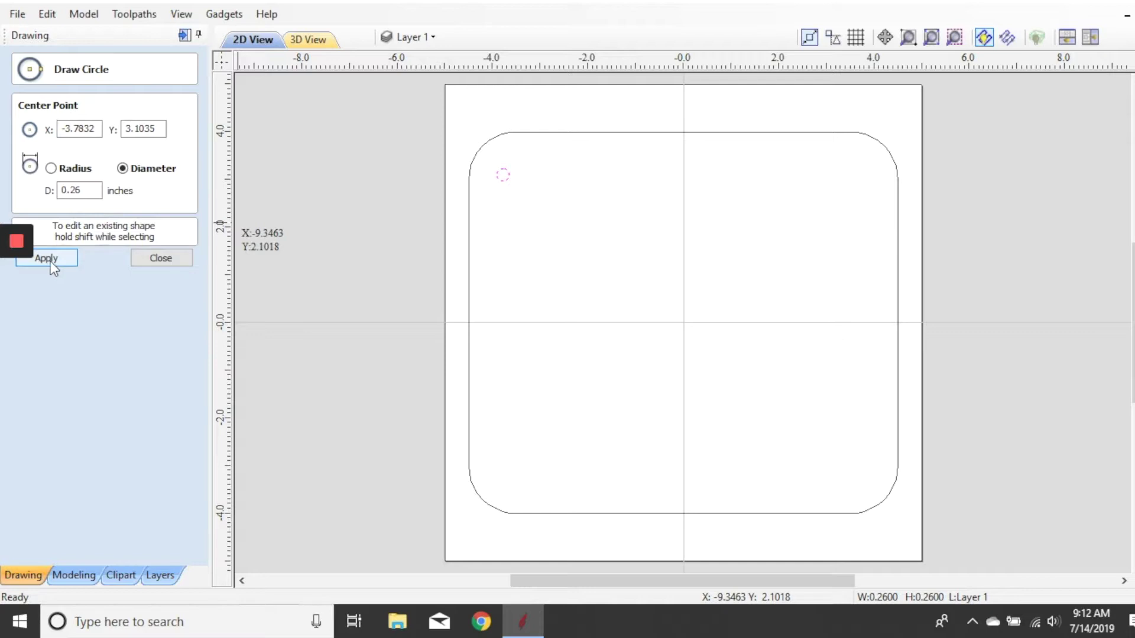
pyautogui.click(183, 257)
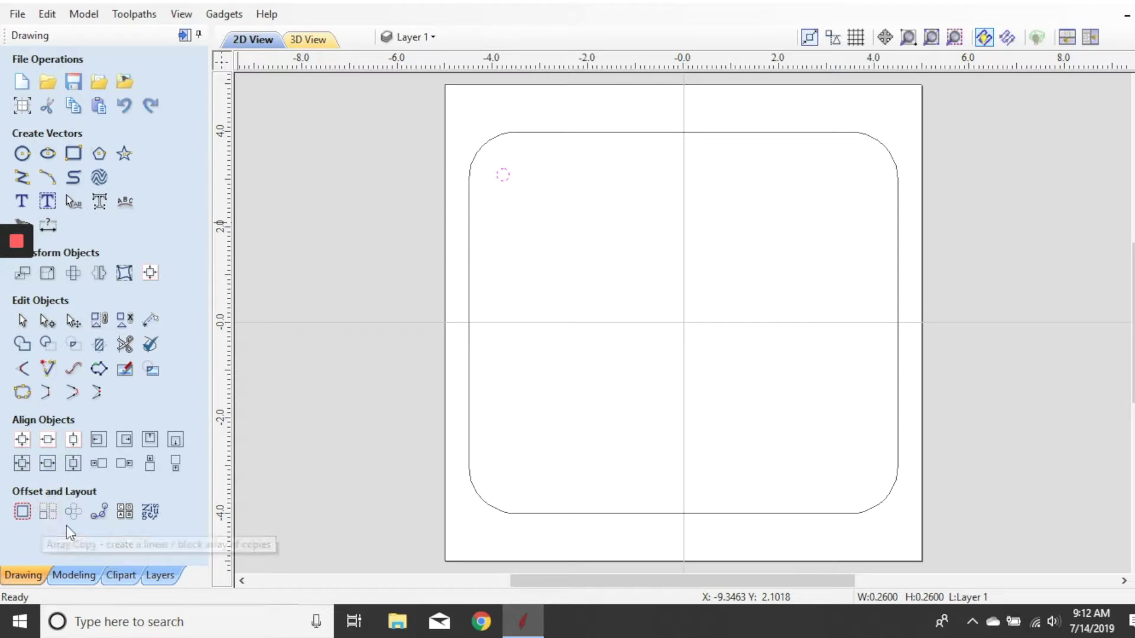
# Step: Array copy the circle into 21 rows and 6 columns with a 0.375 inch gap in X and Y, as grouped copies
pyautogui.click(50, 516)
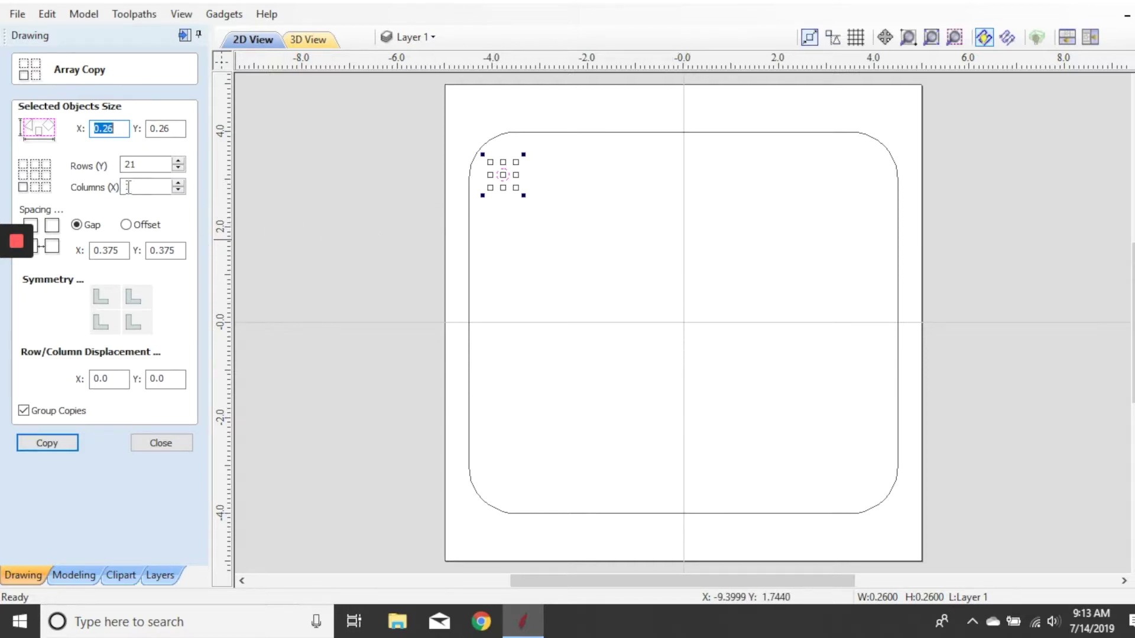
pyautogui.doubleClick(150, 187)
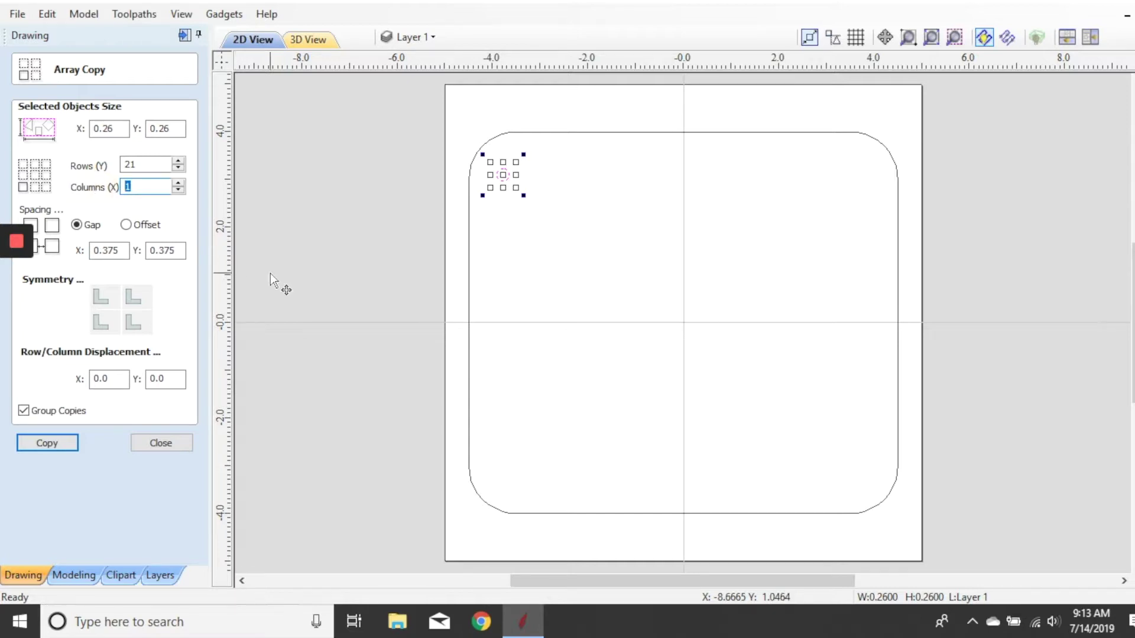
pyautogui.write('6')
pyautogui.click(66, 445)
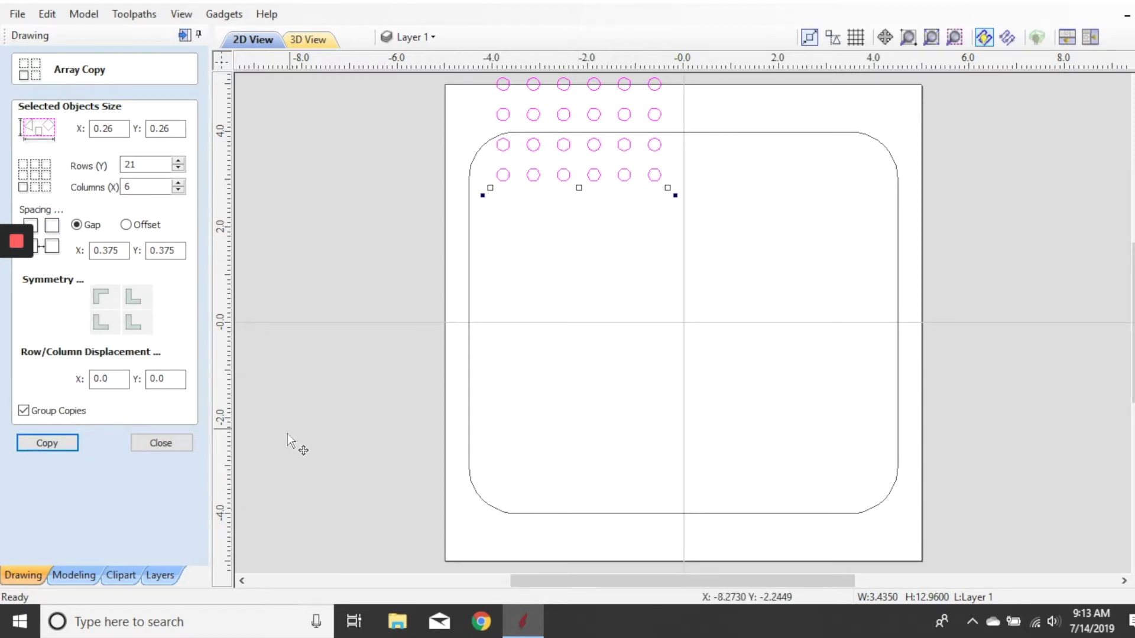
pyautogui.click(180, 445)
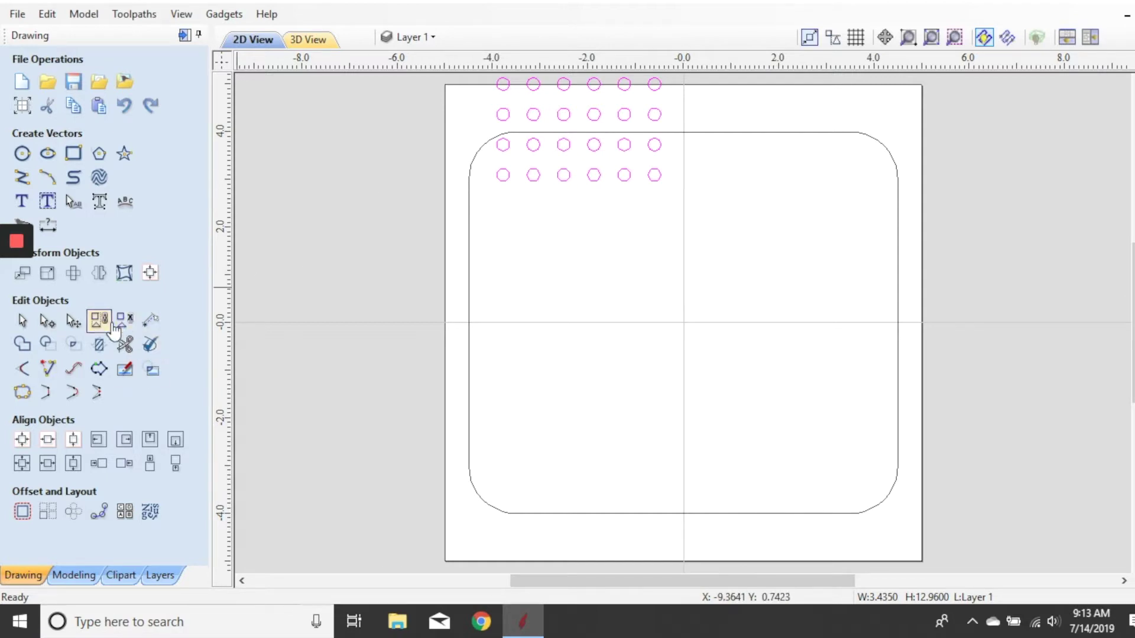
# Step: Move the circle array down so its columns run through the left half of the rounded rectangle
pyautogui.click(76, 325)
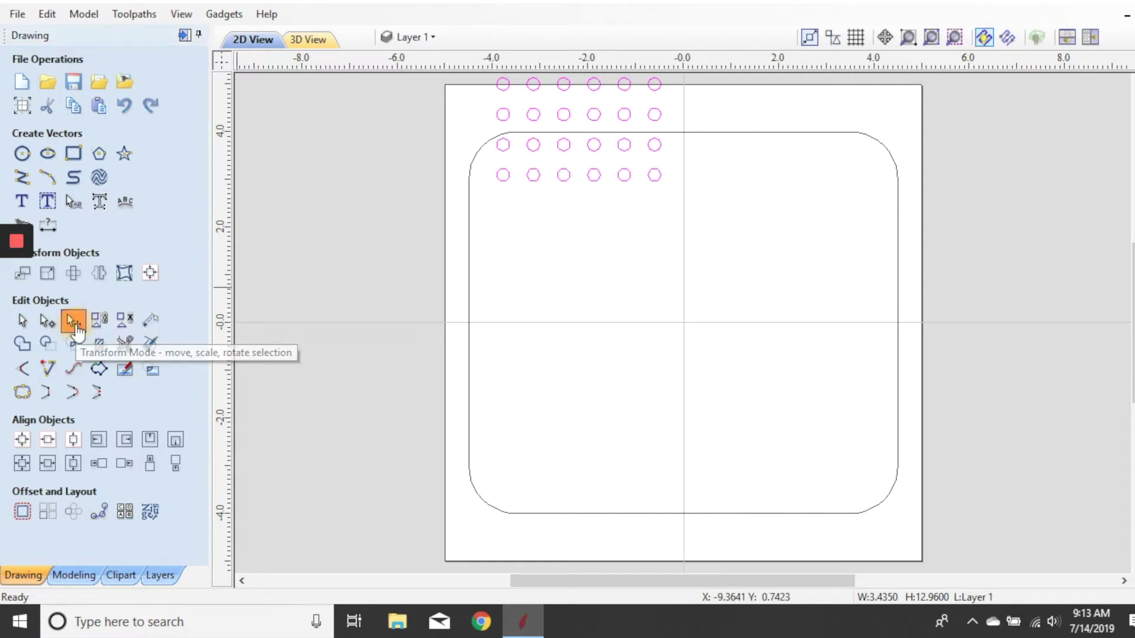
pyautogui.moveTo(564, 152); pyautogui.dragTo(550, 516)
pyautogui.click(395, 405)
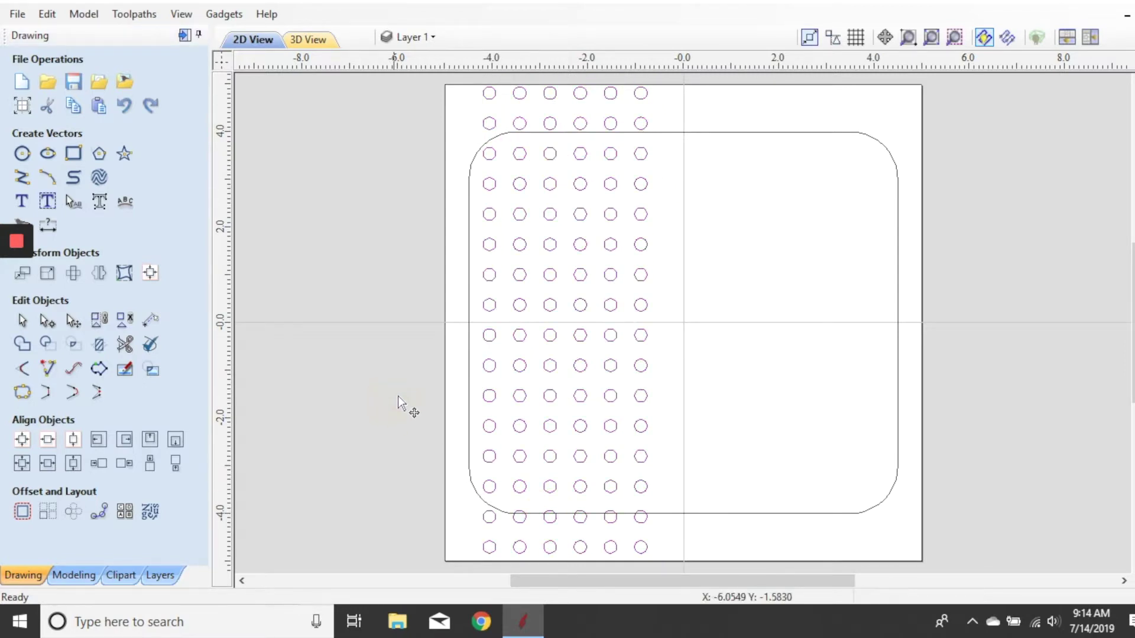
# Step: Trim the circle array with the rounded rectangle as the boundary, clearing everything outside it
pyautogui.scroll(-2, 639, 303)
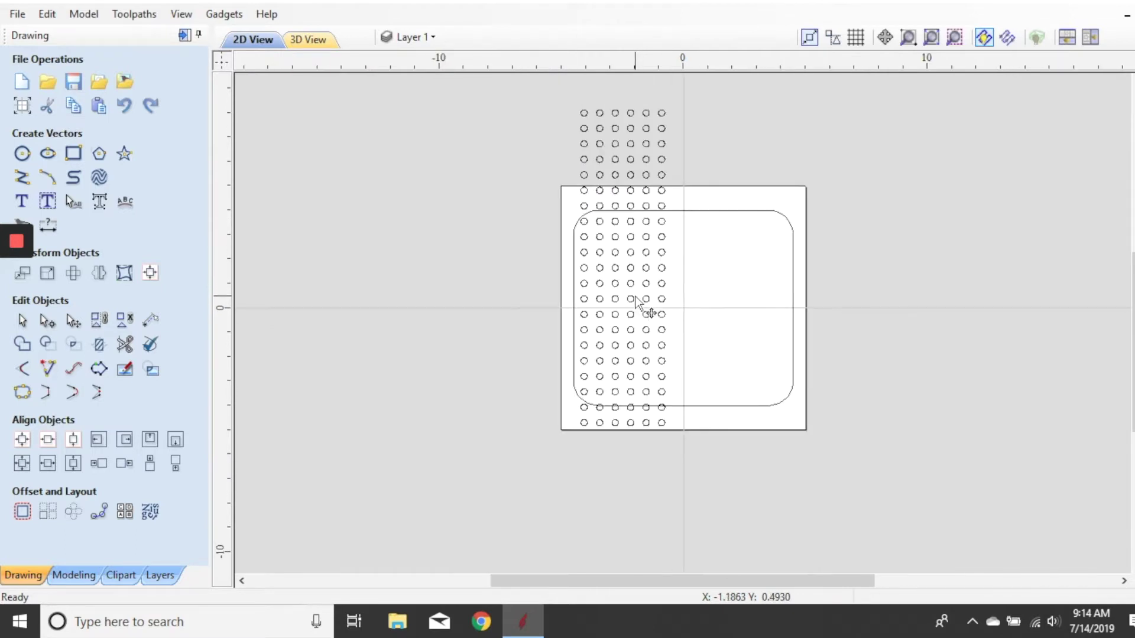
pyautogui.scroll(1, 636, 301)
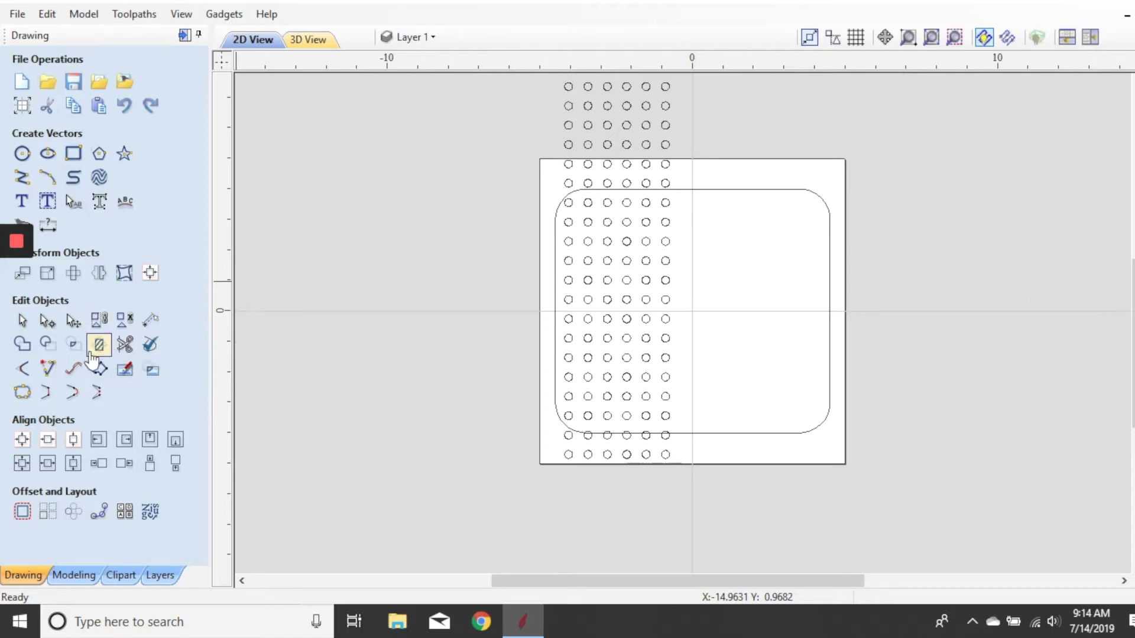
pyautogui.click(100, 348)
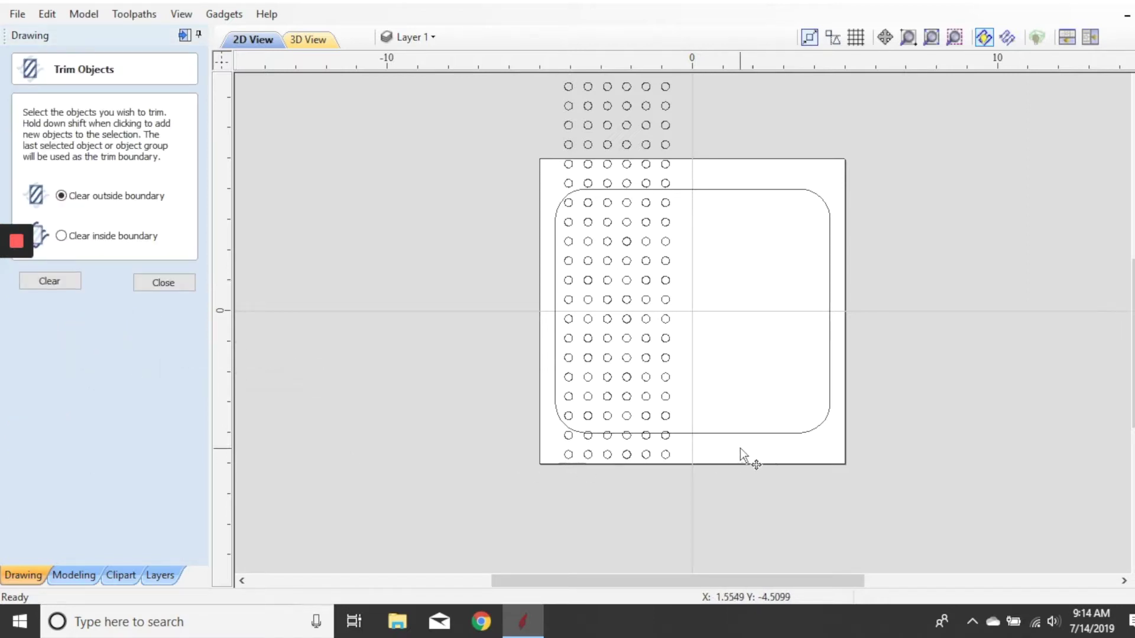
pyautogui.click(648, 452)
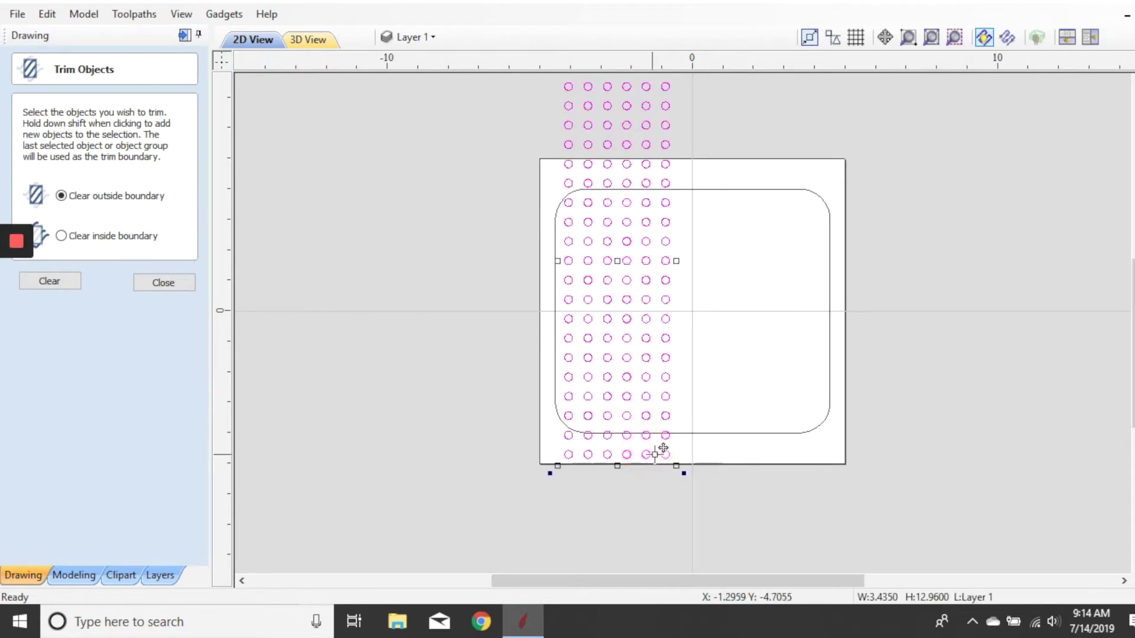
pyautogui.keyDown('shift'); pyautogui.click(778, 434); pyautogui.keyUp('shift')
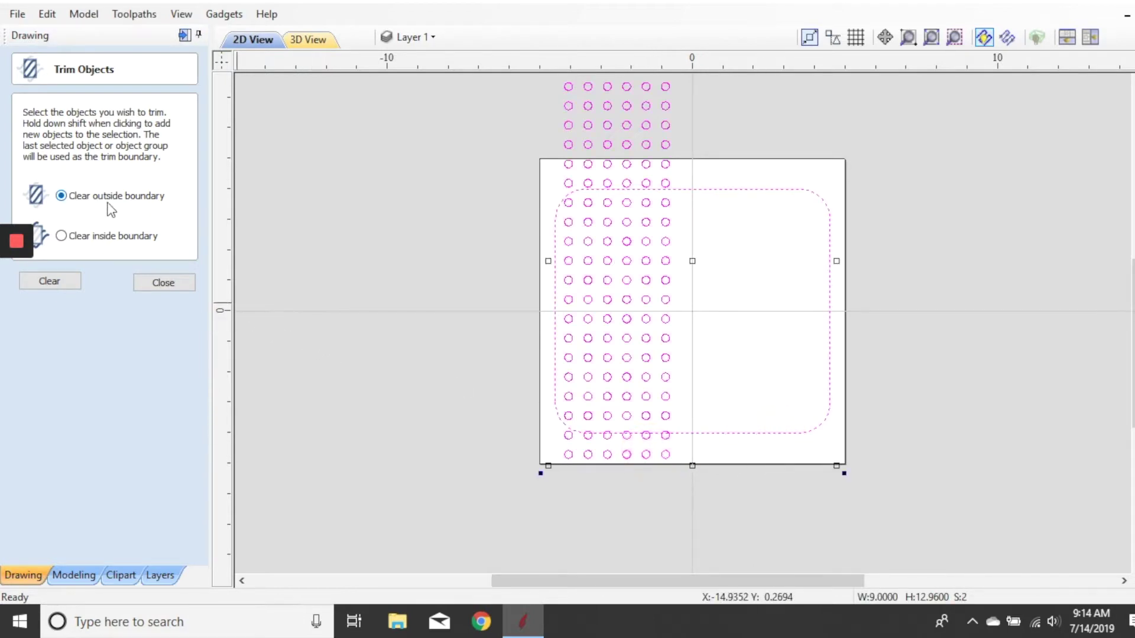
pyautogui.click(76, 282)
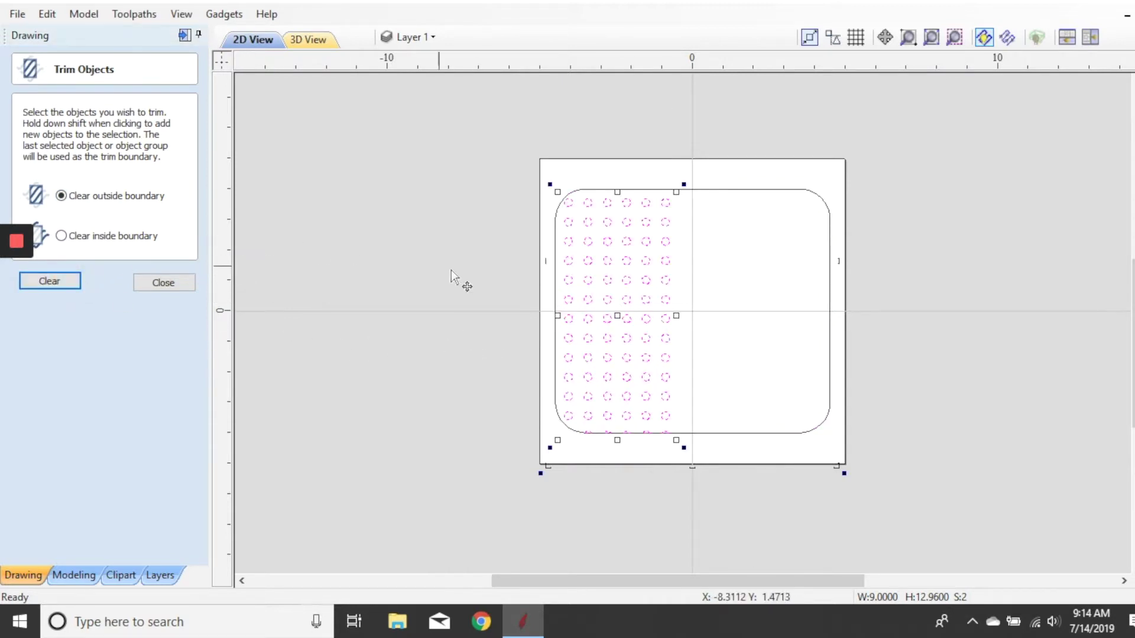
# Step: Delete the five partial circles left along the bottom edge of the rounded rectangle
pyautogui.scroll(1, 630, 436)
pyautogui.scroll(2, 629, 435)
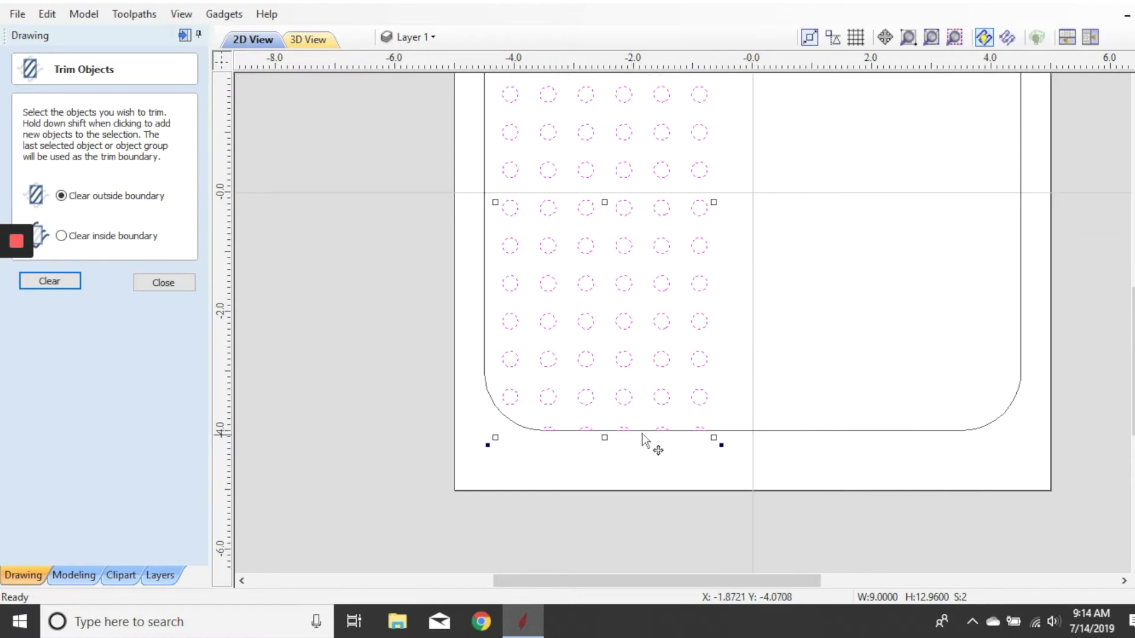
pyautogui.click(722, 425)
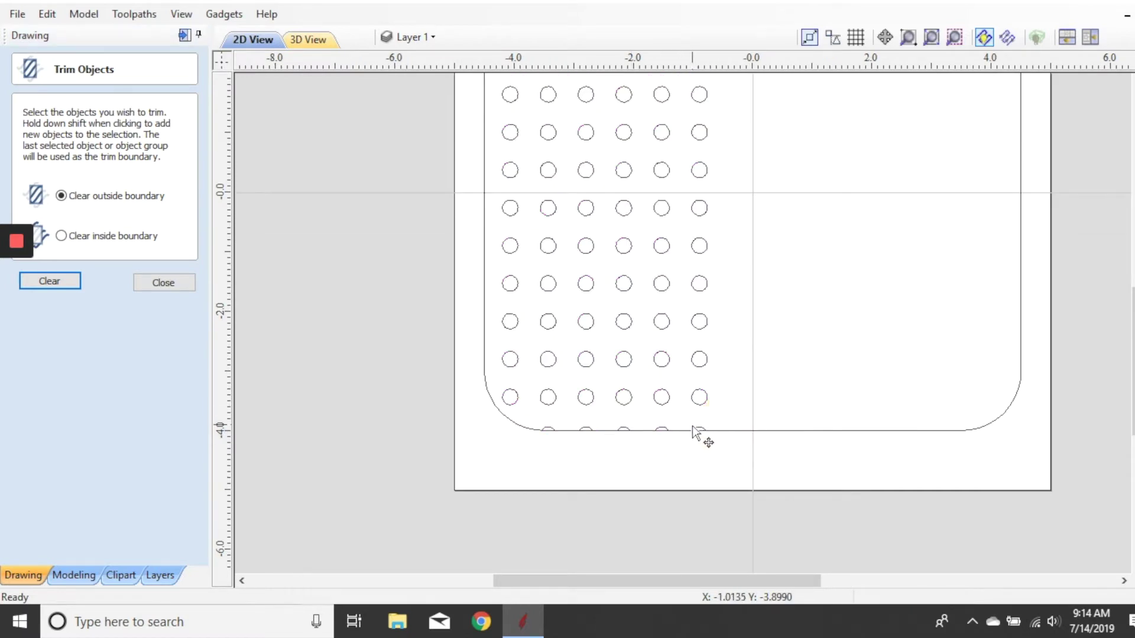
pyautogui.click(703, 424)
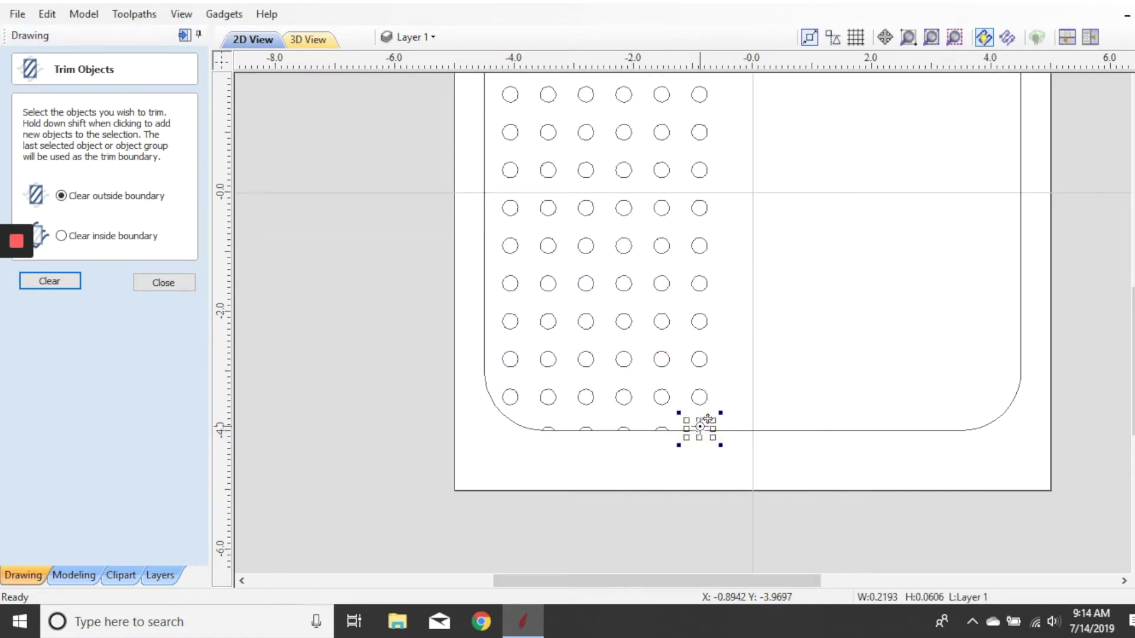
pyautogui.keyDown('shift'); pyautogui.click(661, 428); pyautogui.keyUp('shift')
pyautogui.keyDown('shift'); pyautogui.click(625, 430); pyautogui.keyUp('shift')
pyautogui.keyDown('shift'); pyautogui.click(585, 428); pyautogui.keyUp('shift')
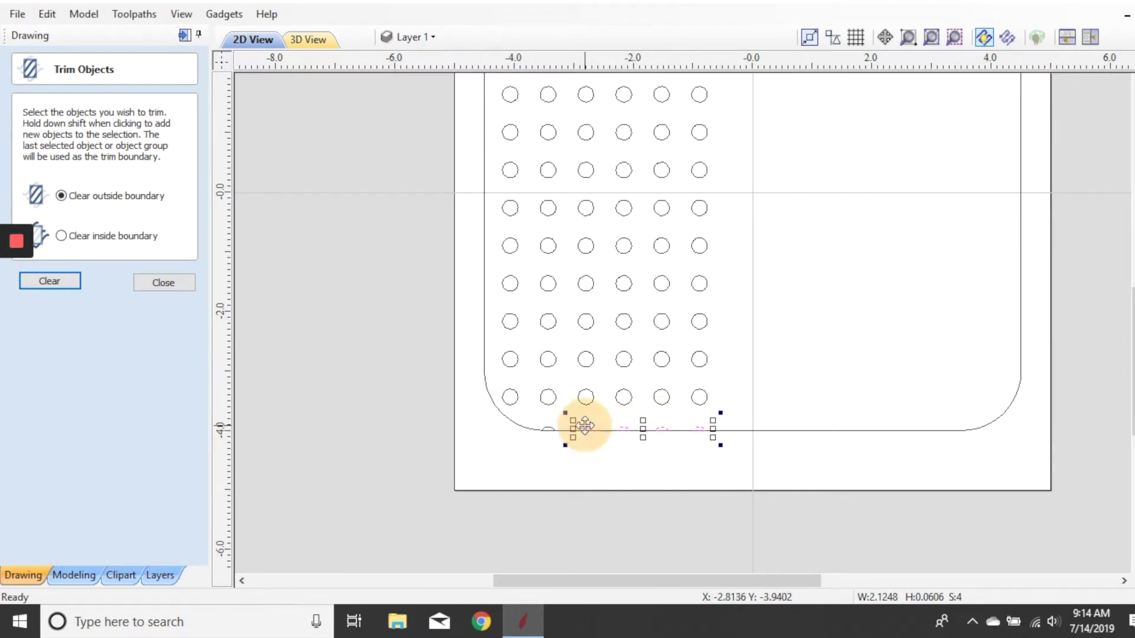
pyautogui.keyDown('shift'); pyautogui.click(543, 429); pyautogui.keyUp('shift')
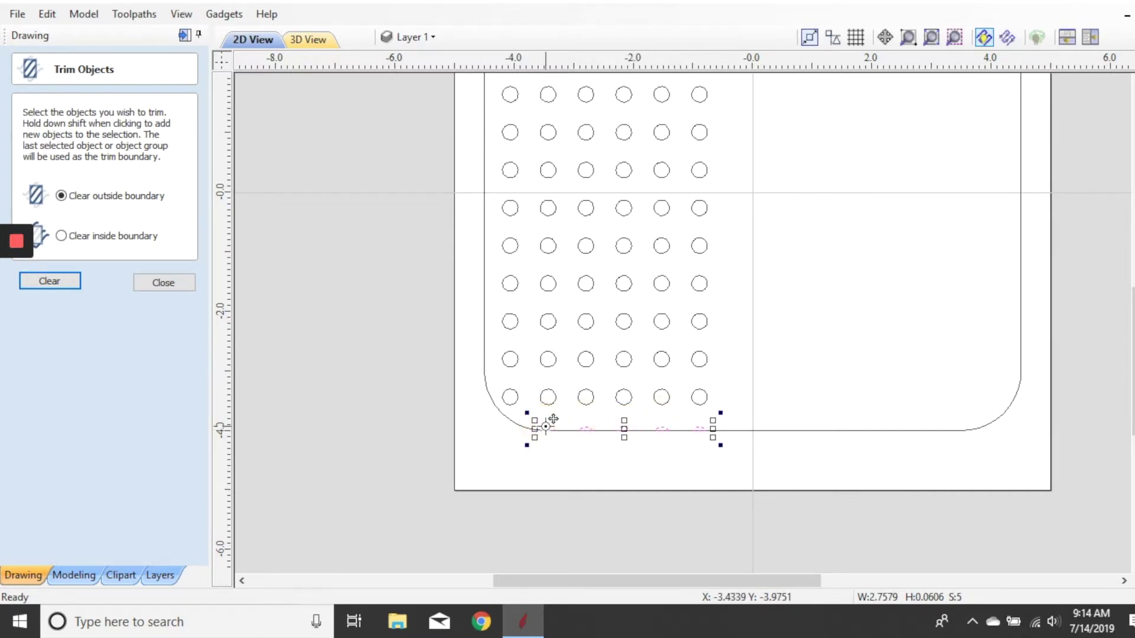
pyautogui.rightClick(586, 430)
pyautogui.click(636, 144)
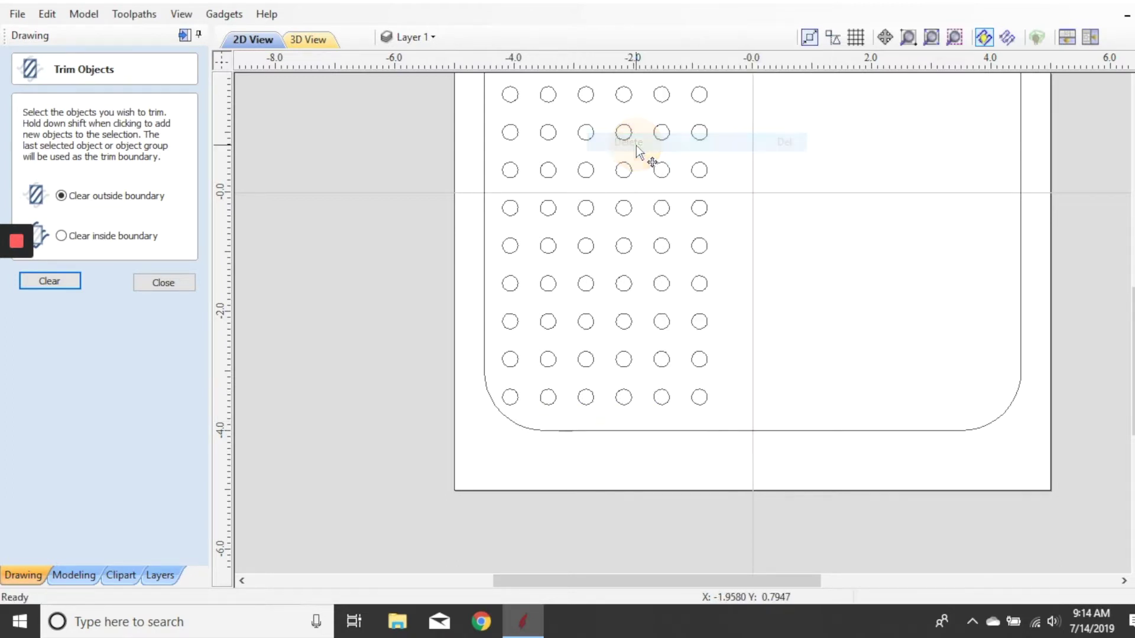
pyautogui.scroll(-1, 620, 295)
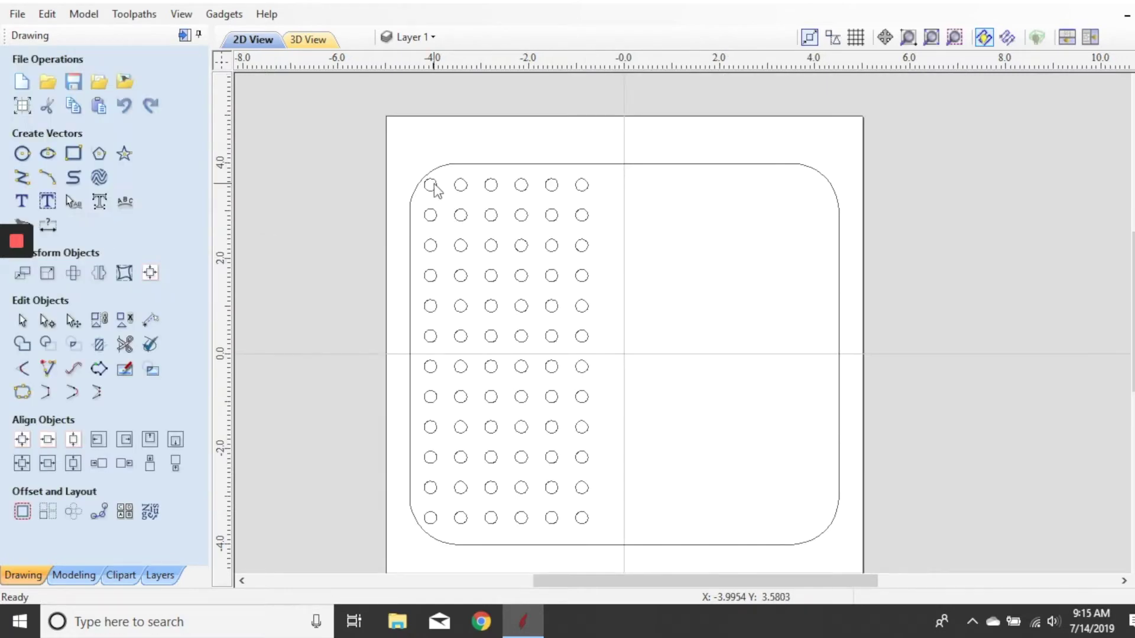
# Step: Delete the top and bottom circles of the leftmost column, beside the board's rounded corners
pyautogui.click(433, 186)
pyautogui.rightClick(434, 183)
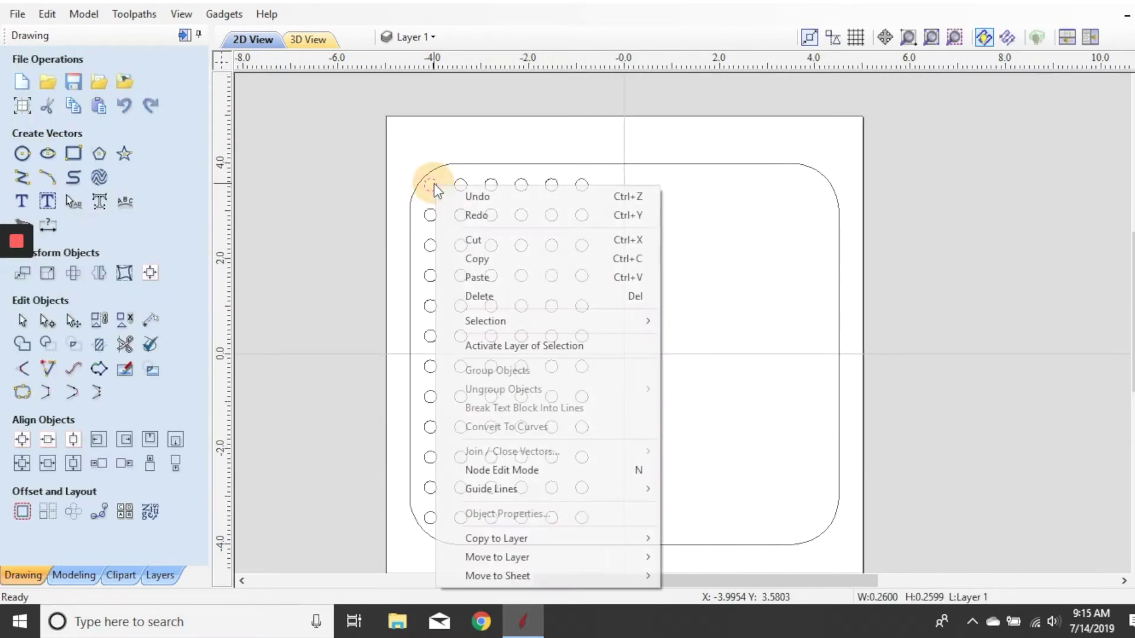
pyautogui.click(490, 298)
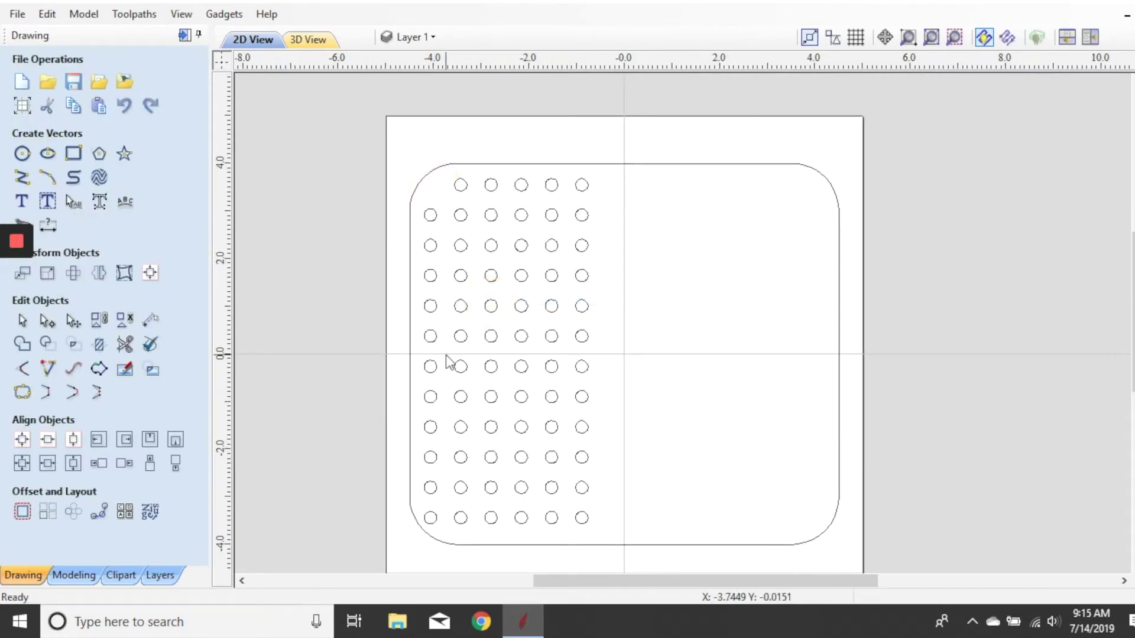
pyautogui.click(432, 520)
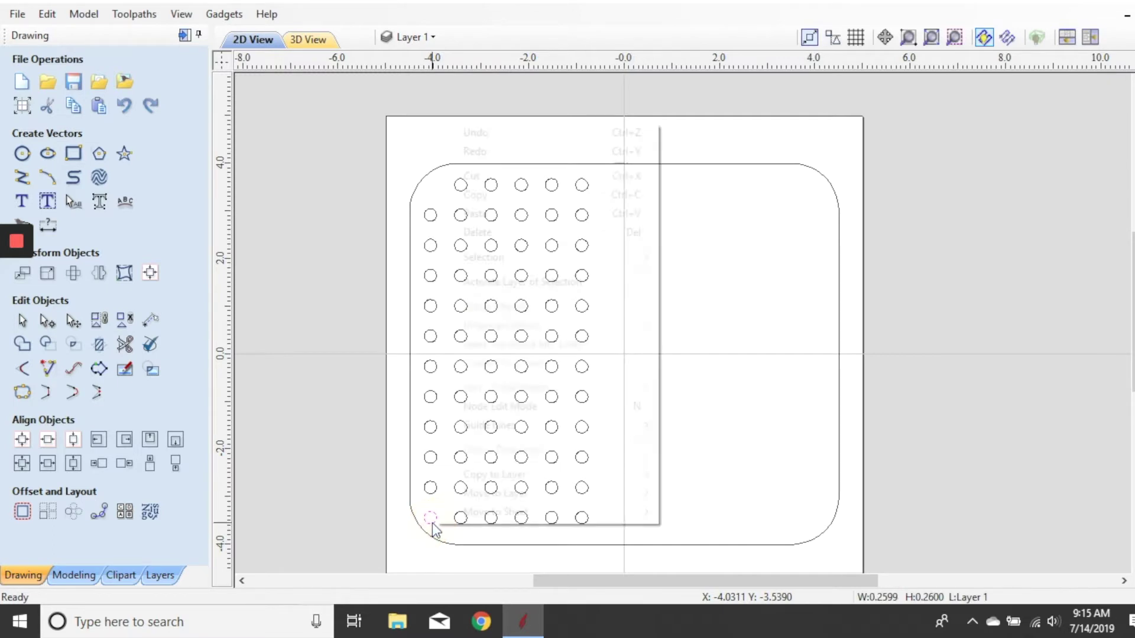
pyautogui.rightClick(432, 522)
pyautogui.click(499, 232)
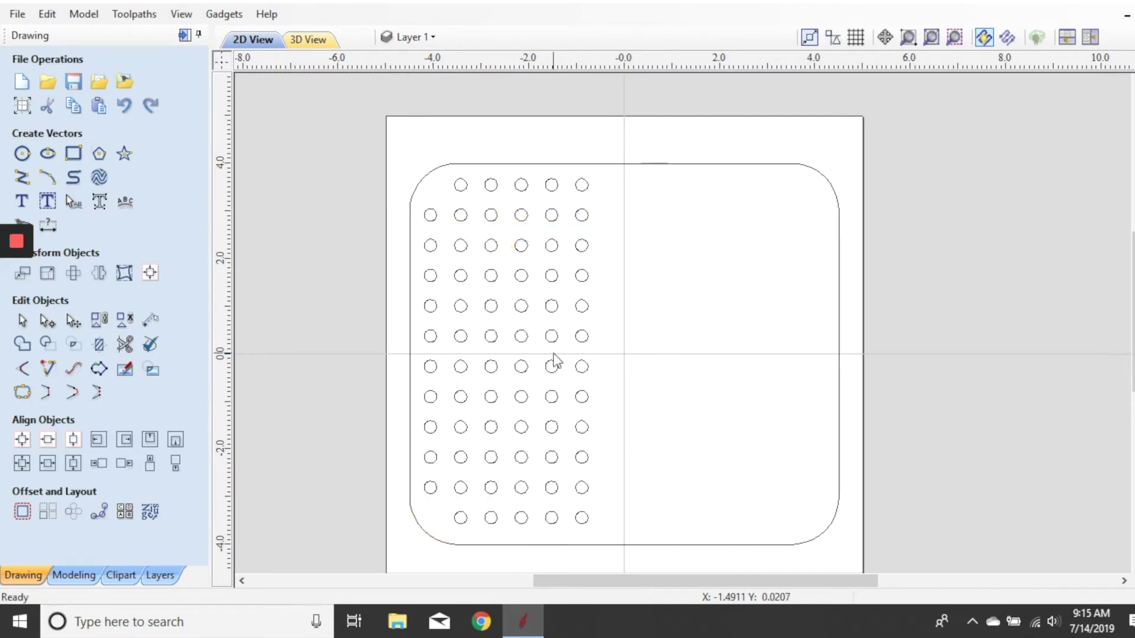
# Step: Select the whole grid of circles and centre it vertically on the material
pyautogui.click(552, 337)
pyautogui.click(651, 433)
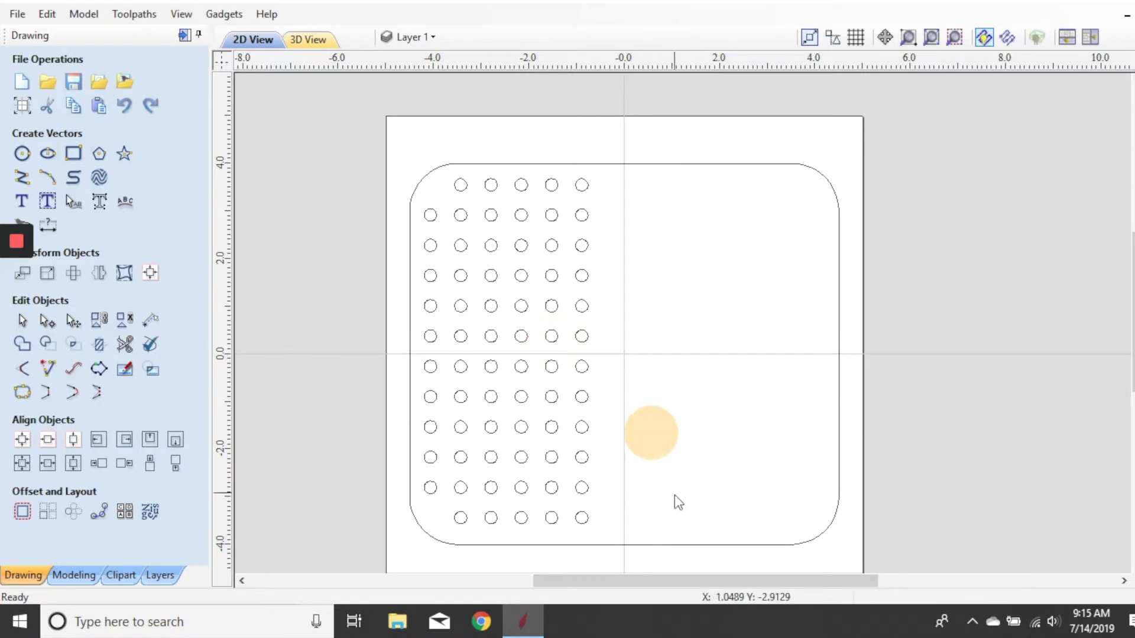
pyautogui.moveTo(403, 149); pyautogui.dragTo(633, 374)
pyautogui.moveTo(653, 475); pyautogui.dragTo(632, 563)
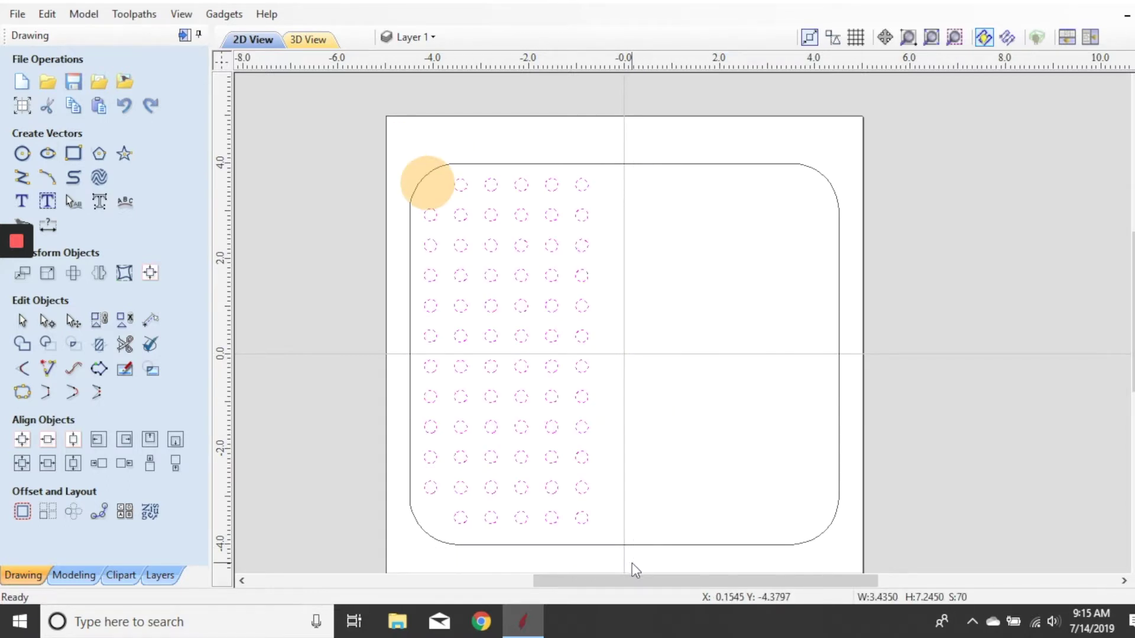
pyautogui.click(150, 273)
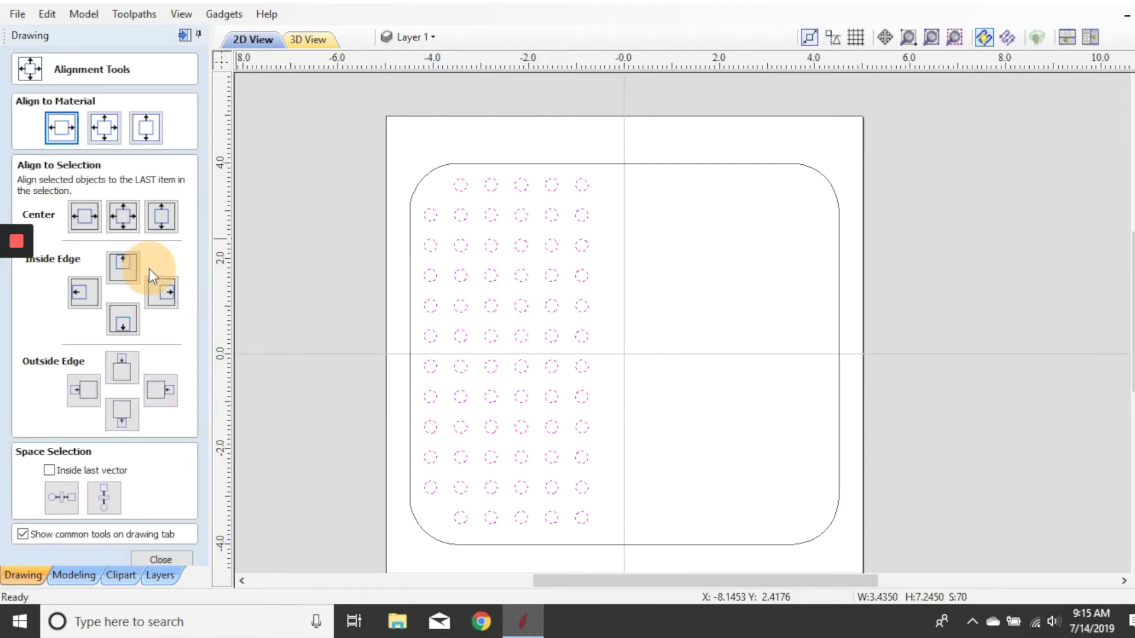
pyautogui.click(146, 129)
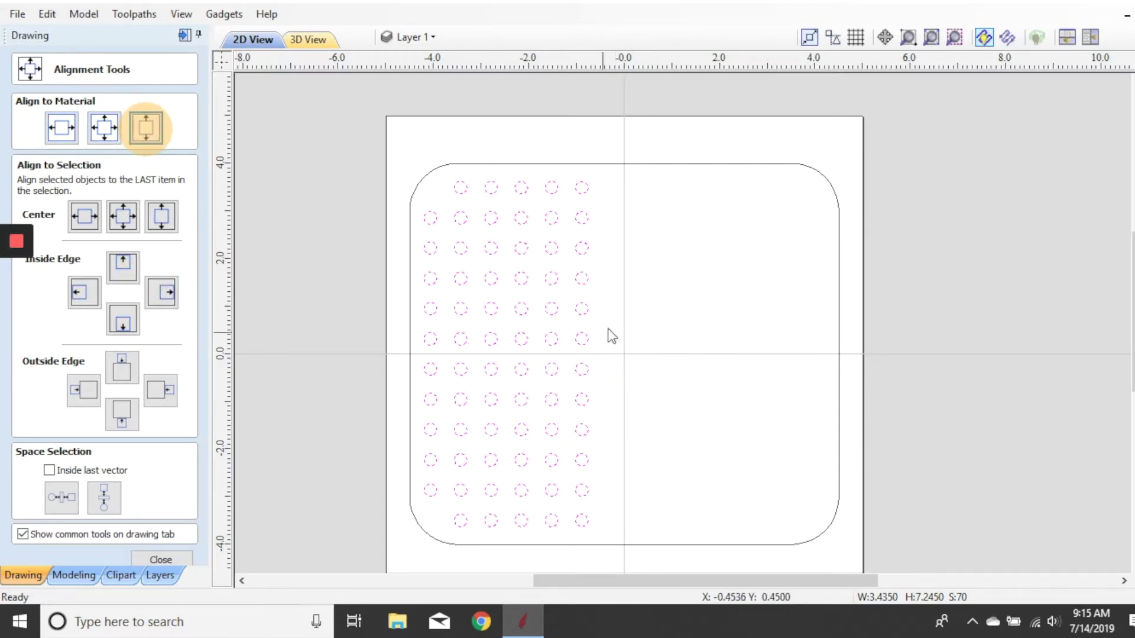
pyautogui.click(669, 282)
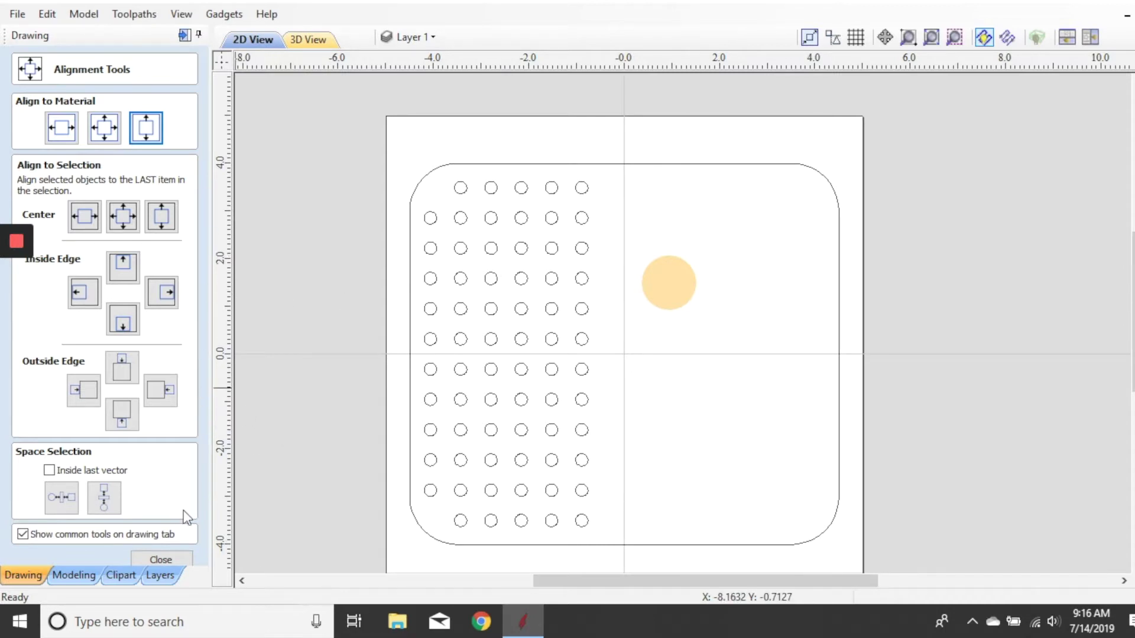
pyautogui.click(172, 559)
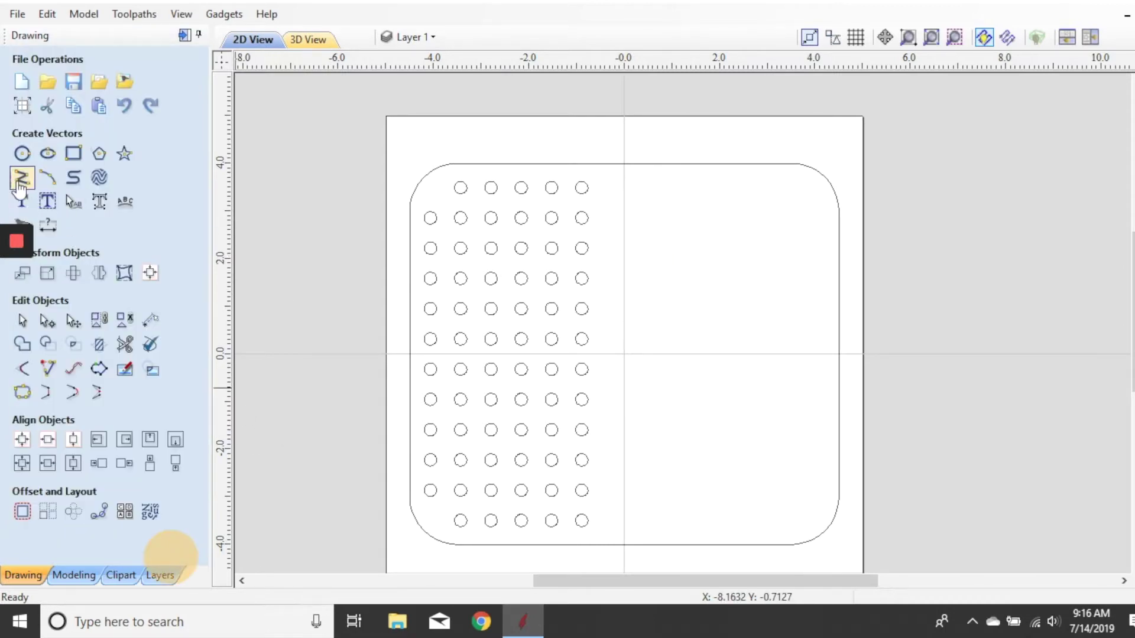
# Step: Draw a 3.9 × 7.1 inch rectangle in the board's empty right half, with 1.0 inch radiused external corners
pyautogui.click(83, 160)
pyautogui.moveTo(625, 184)
pyautogui.mouseDown()
pyautogui.moveTo(786, 507)
pyautogui.moveTo(810, 522)
pyautogui.mouseUp()
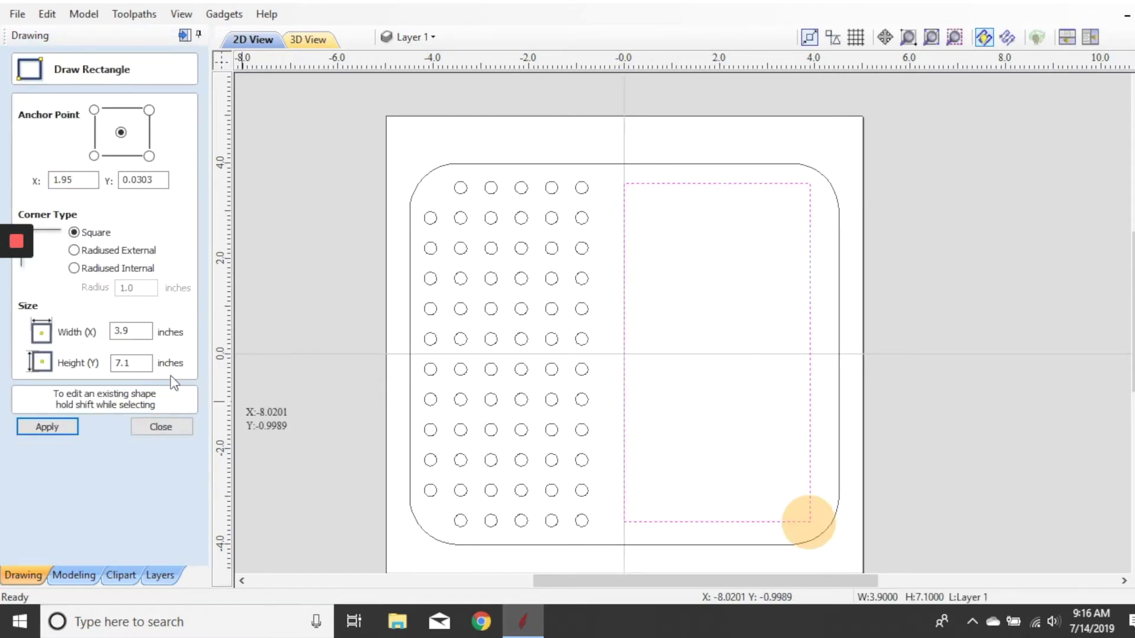
pyautogui.click(122, 252)
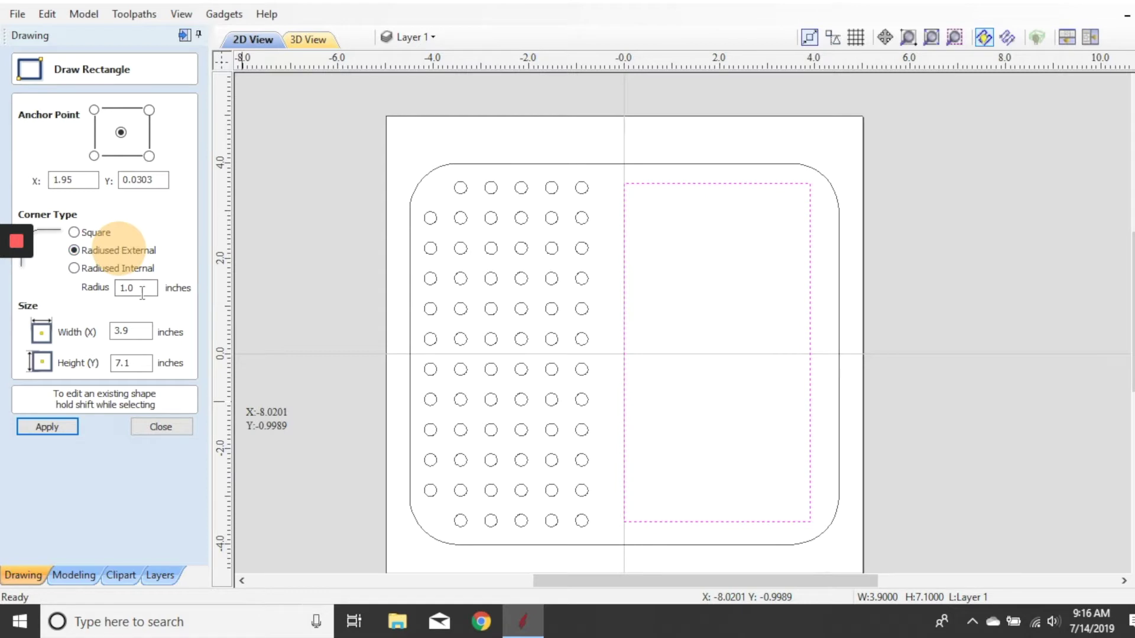
pyautogui.click(56, 426)
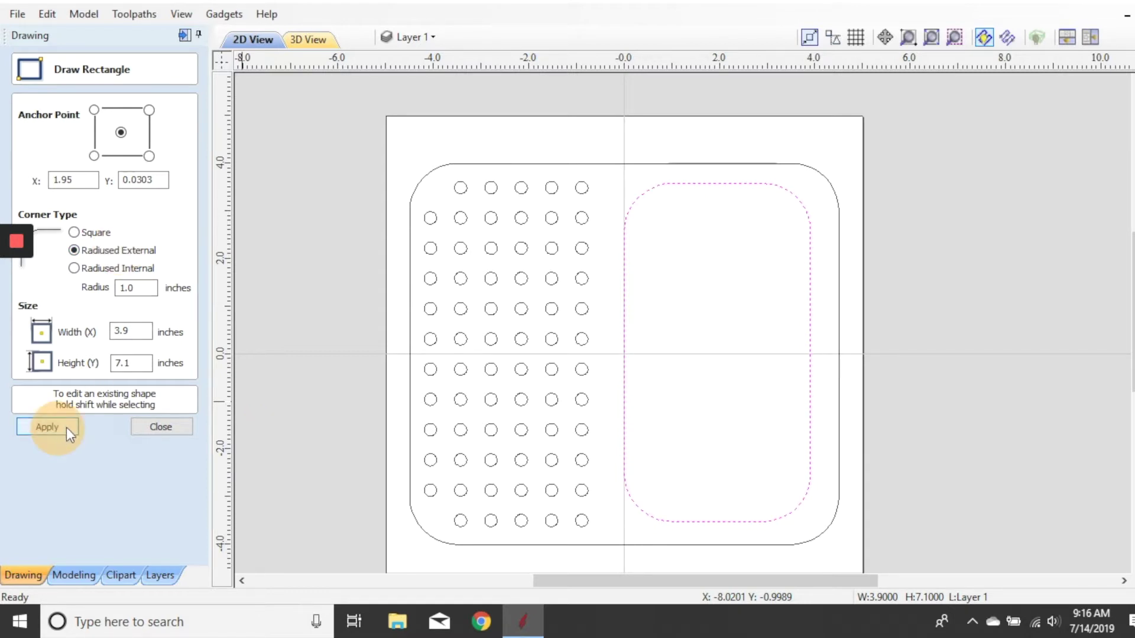
pyautogui.click(143, 434)
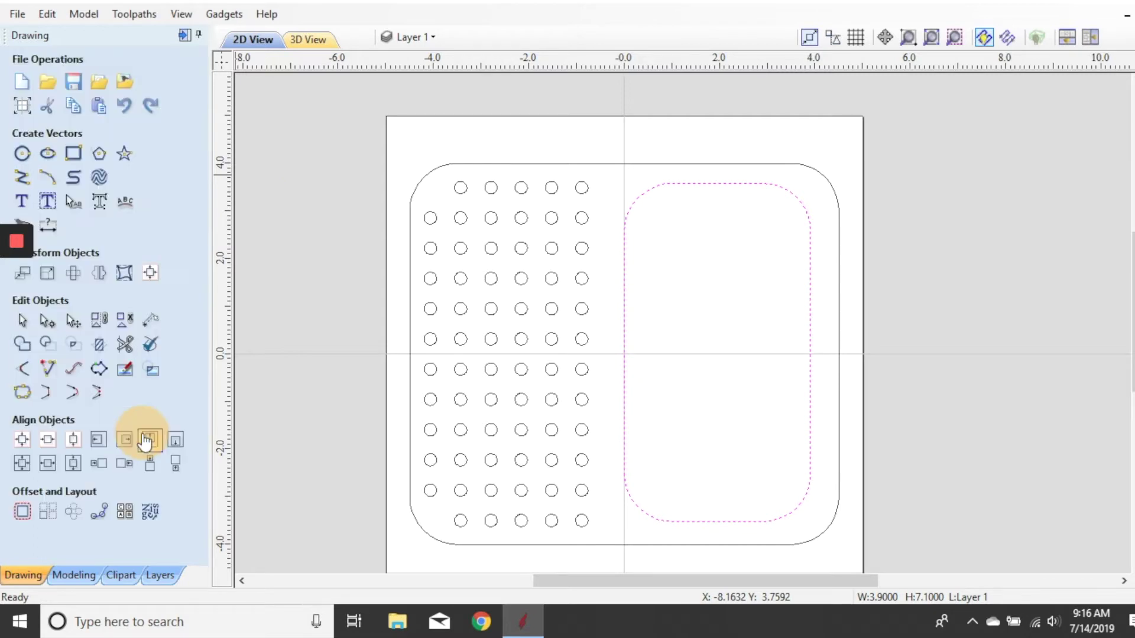
# Step: Centre the new inner rounded rectangle vertically on the material
pyautogui.click(124, 274)
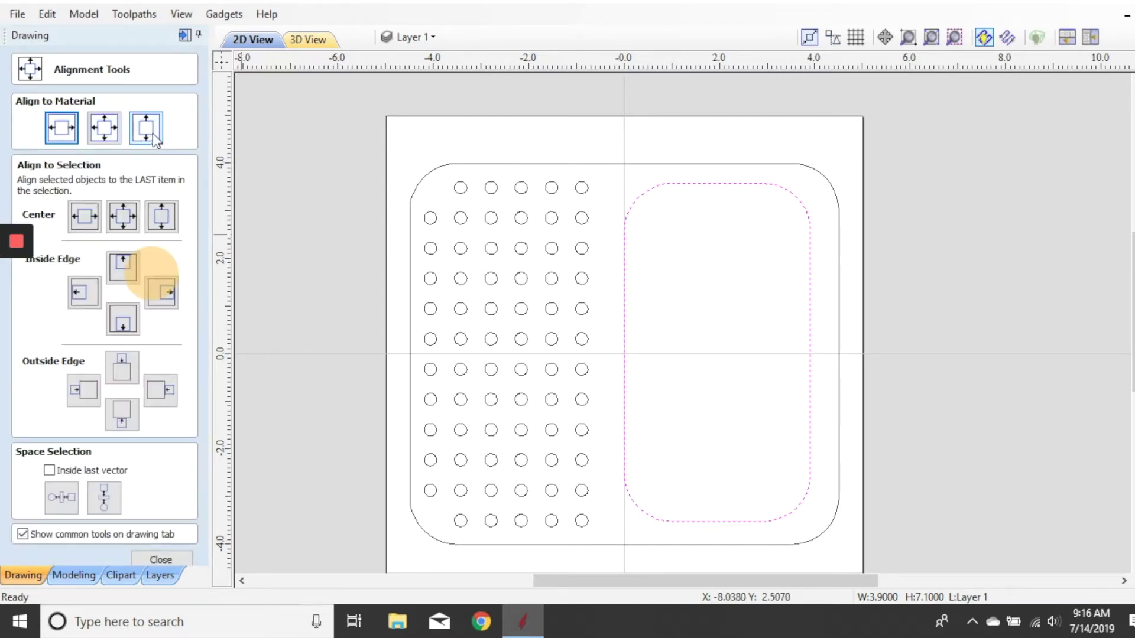
pyautogui.click(153, 134)
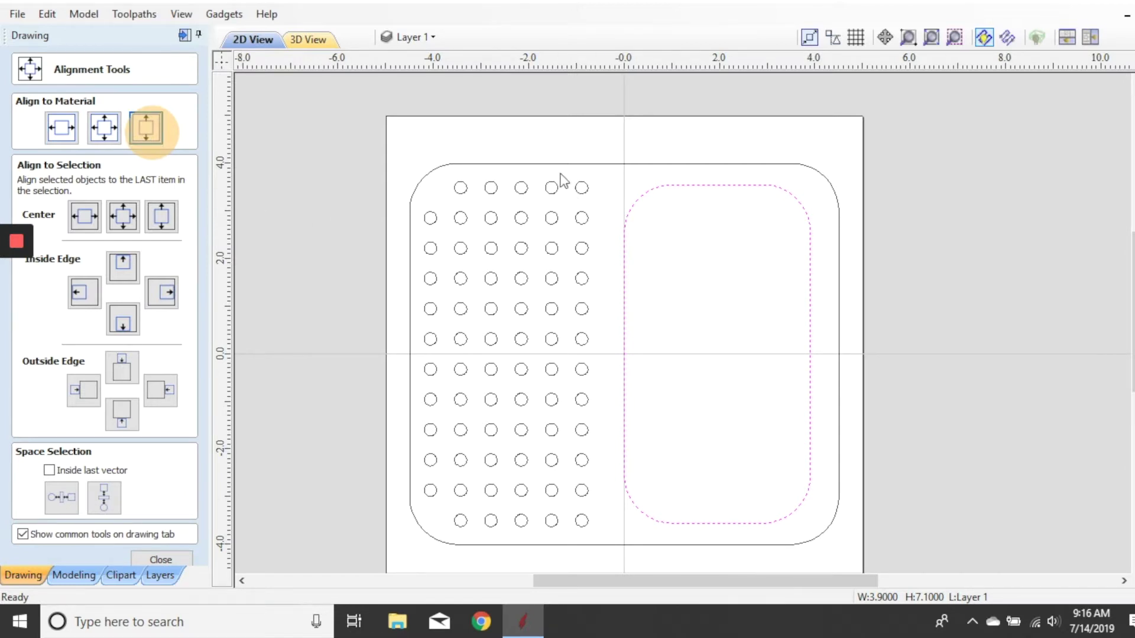
pyautogui.click(543, 135)
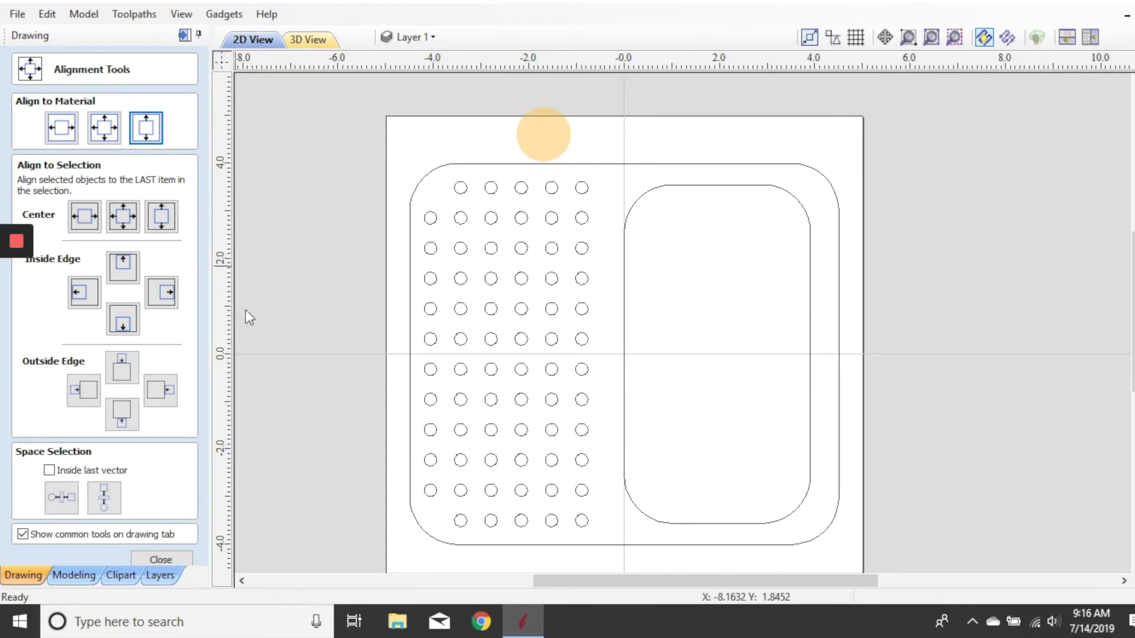
pyautogui.click(170, 560)
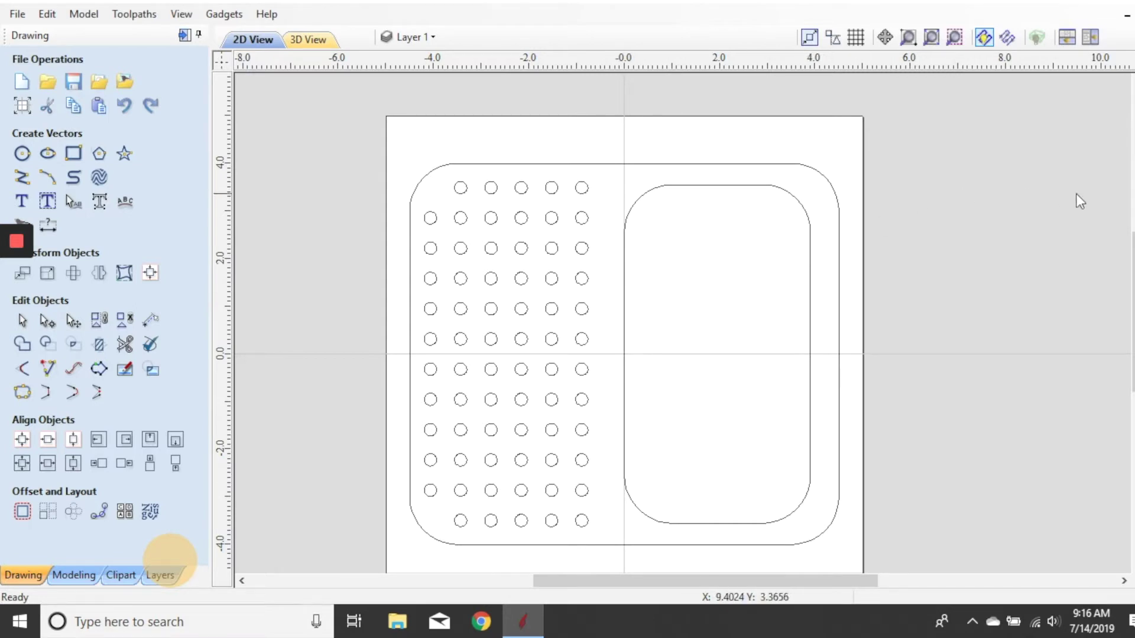
# Step: Calculate a pocket toolpath for all the circles, 0.5 inch deep with the 0.125 inch end mill
pyautogui.click(1133, 91)
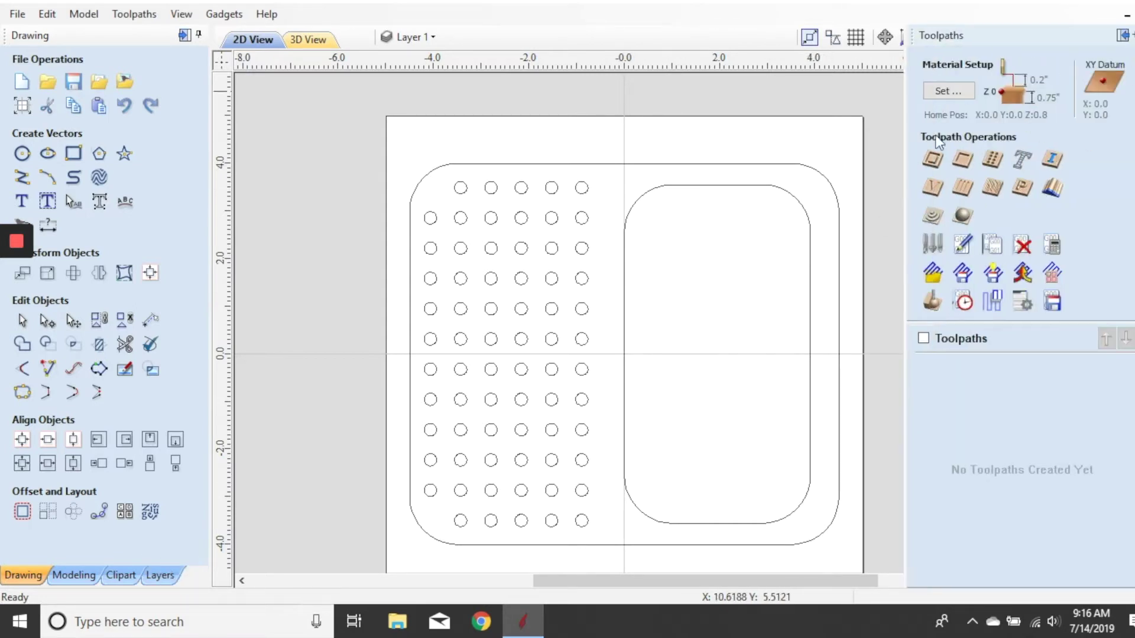
pyautogui.click(1121, 36)
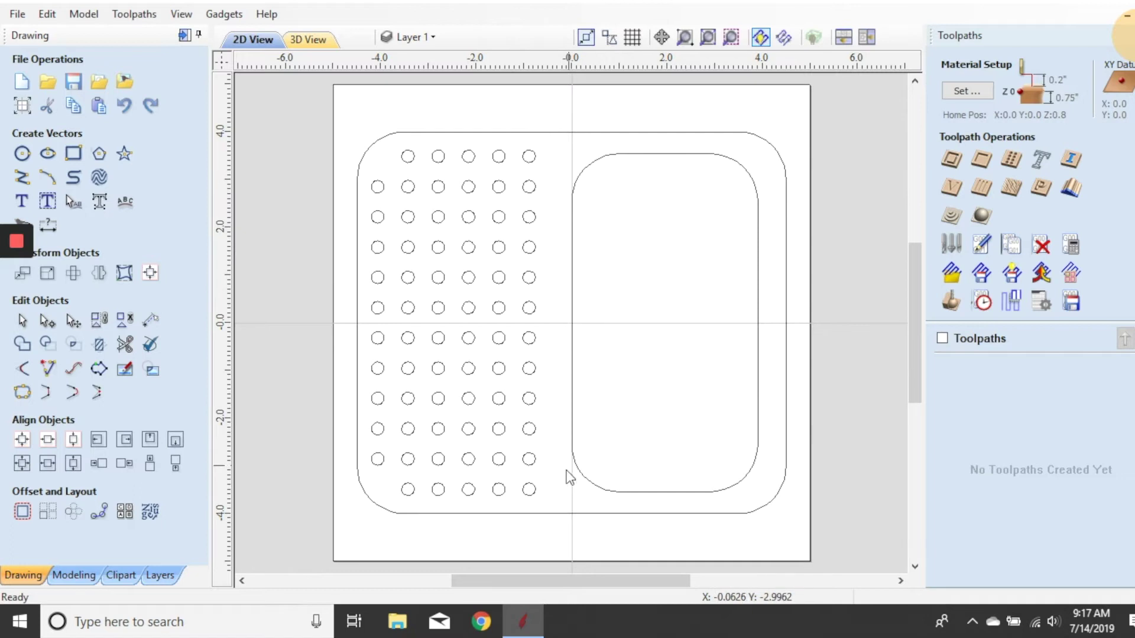
pyautogui.moveTo(345, 98); pyautogui.dragTo(553, 524)
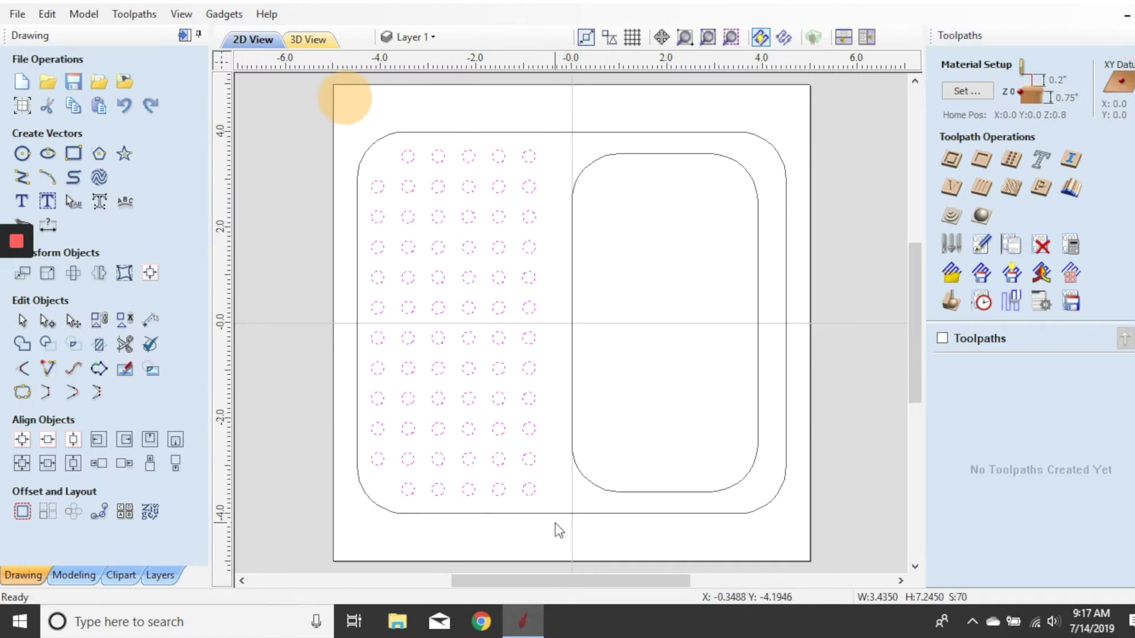
pyautogui.click(985, 167)
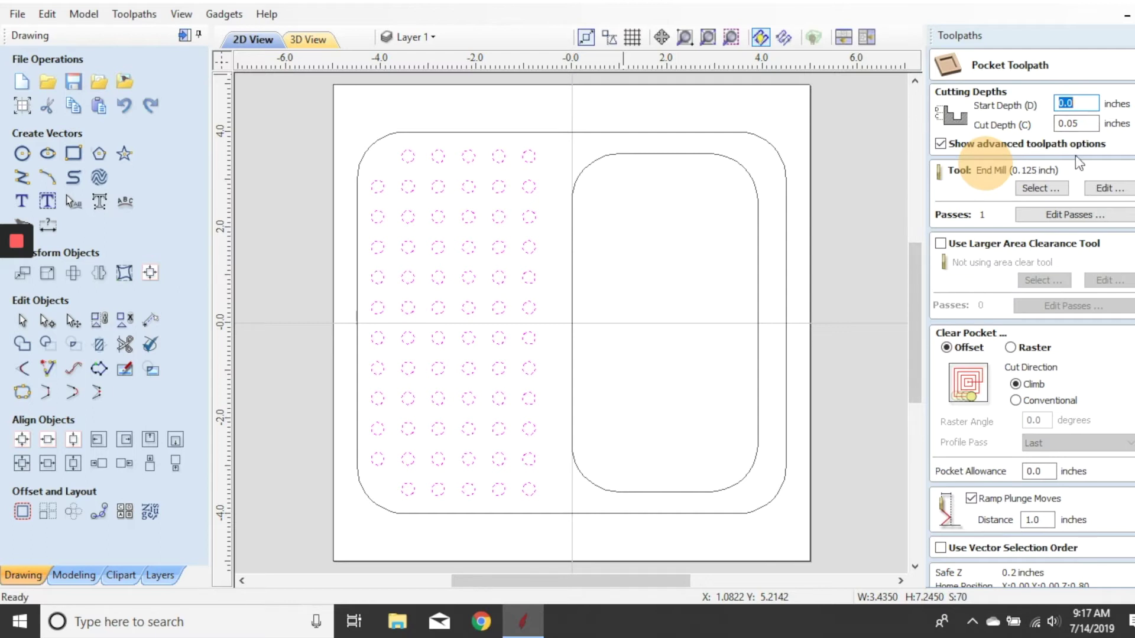
pyautogui.click(1058, 123)
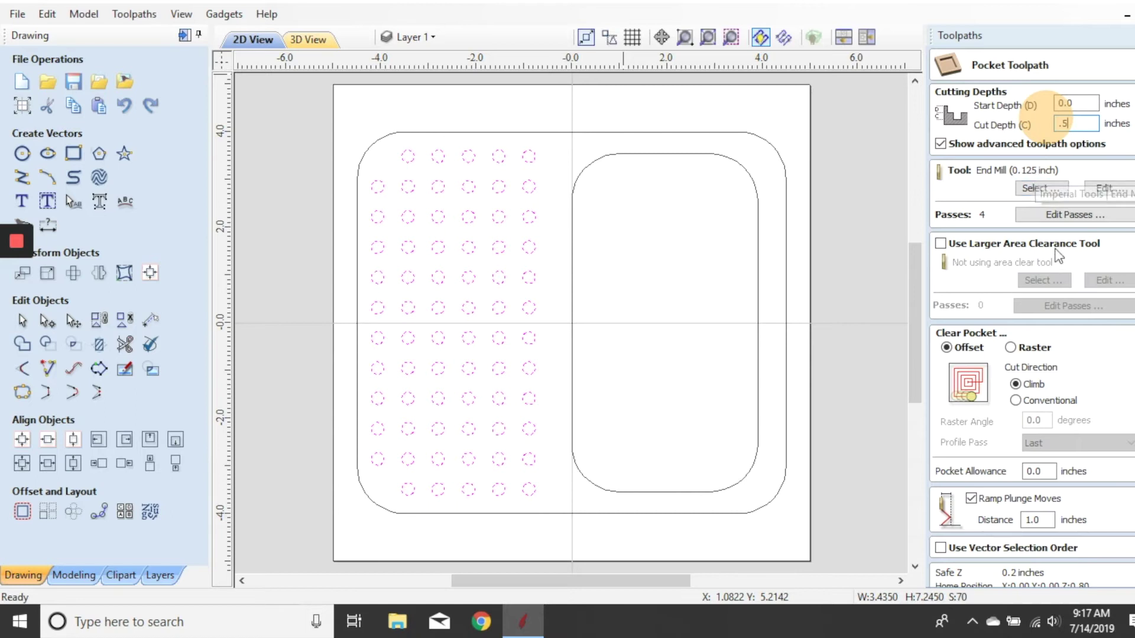
pyautogui.click(970, 582)
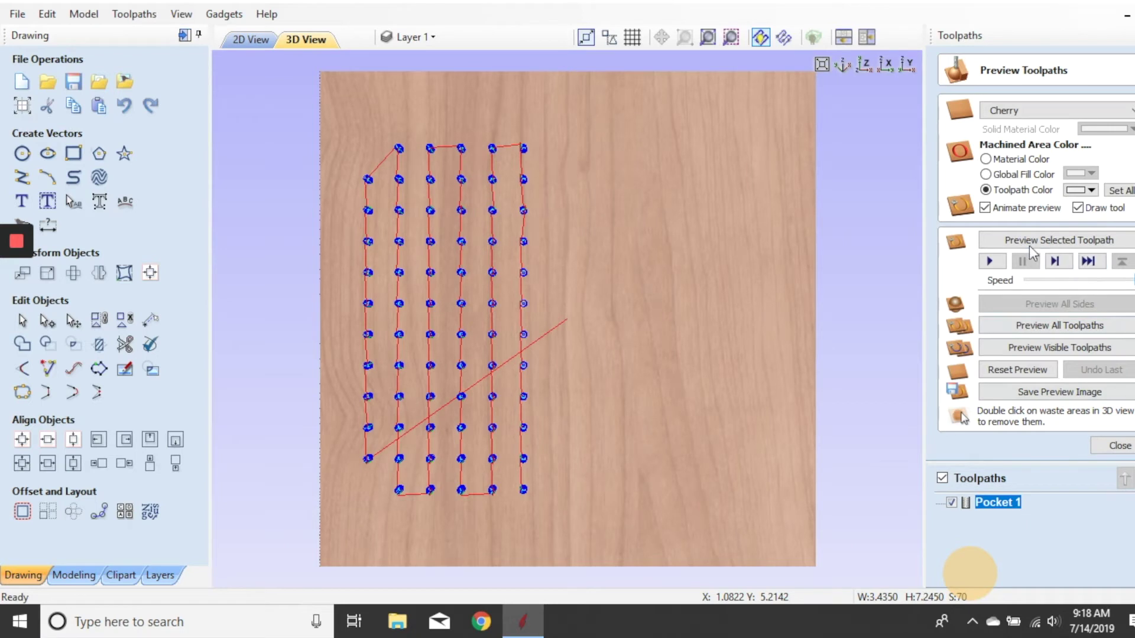
# Step: Simulate the circles' pocket toolpath, inspect the cut holes from an angle, and open that toolpath's settings
pyautogui.click(1030, 242)
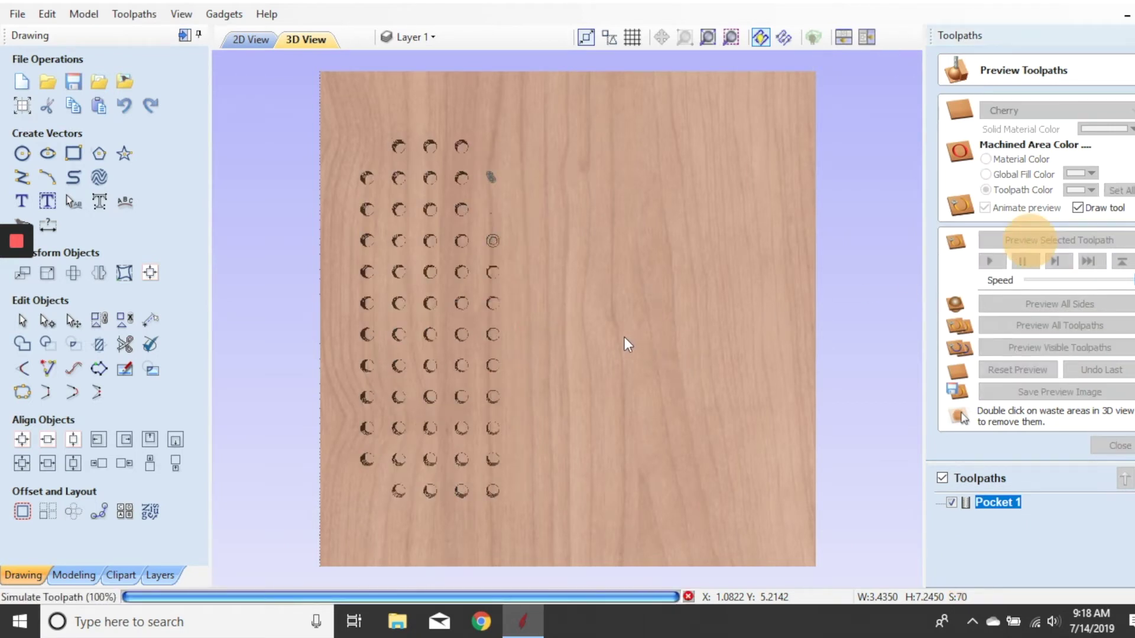
pyautogui.moveTo(720, 329); pyautogui.dragTo(632, 307)
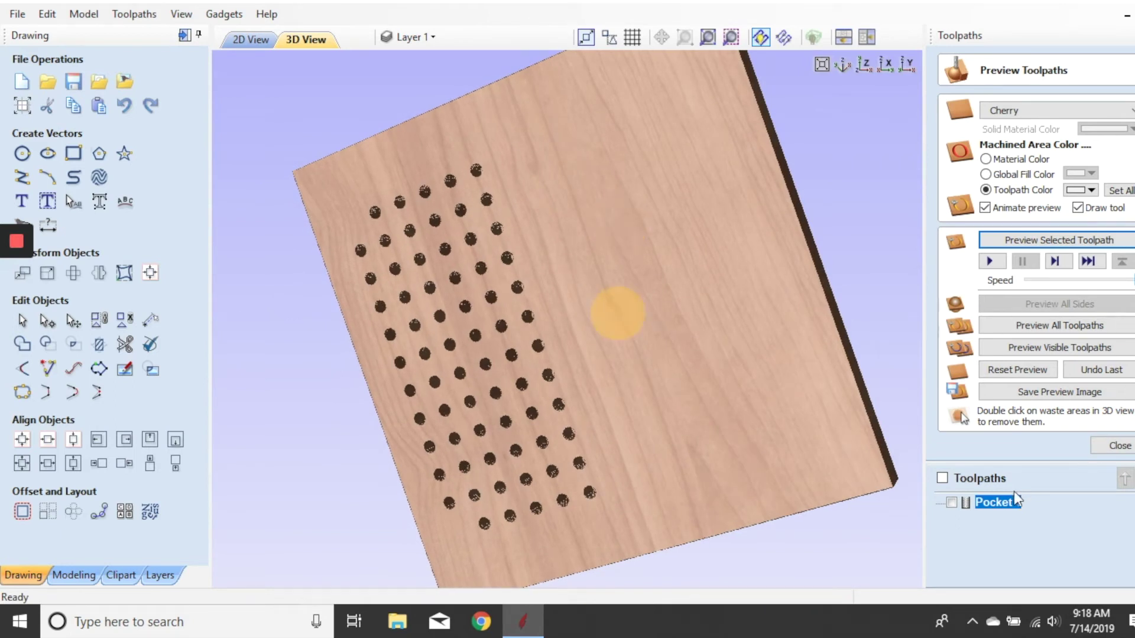
pyautogui.rightClick(1001, 504)
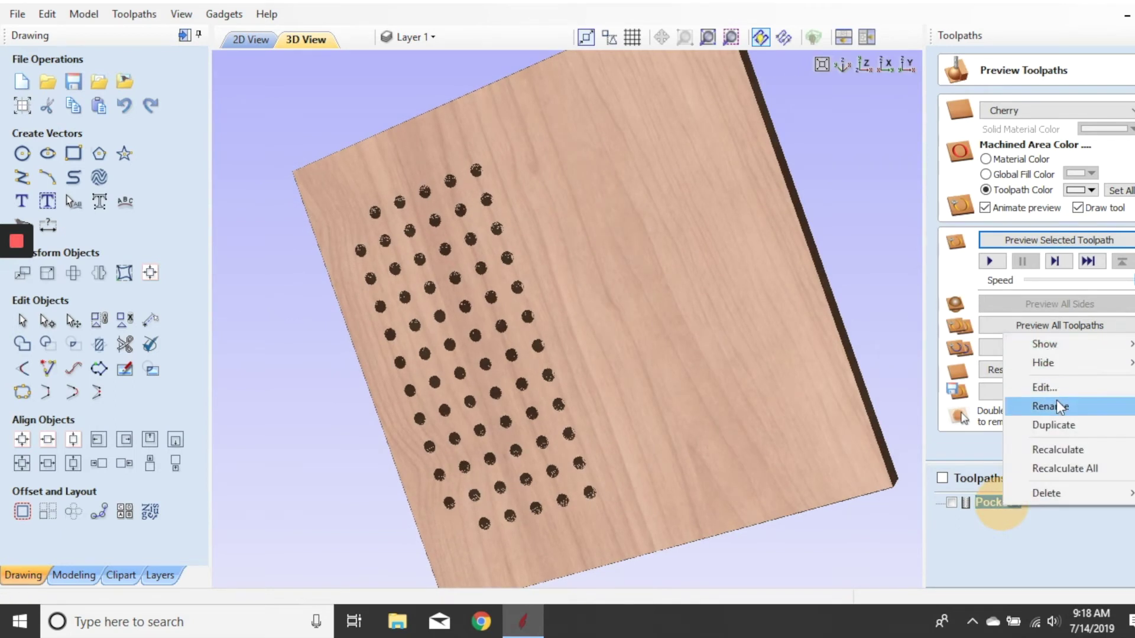
pyautogui.click(1046, 387)
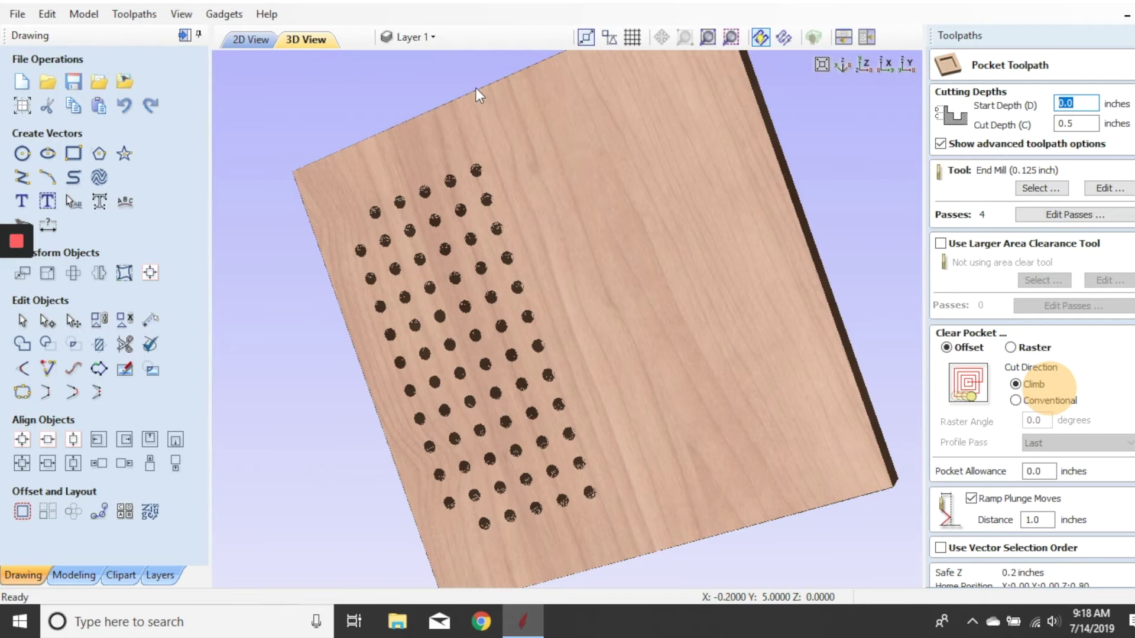
# Step: Calculate a pocket toolpath for the inner rounded rectangle, 0.5 inch deep with the 0.25 inch end mill
pyautogui.click(262, 40)
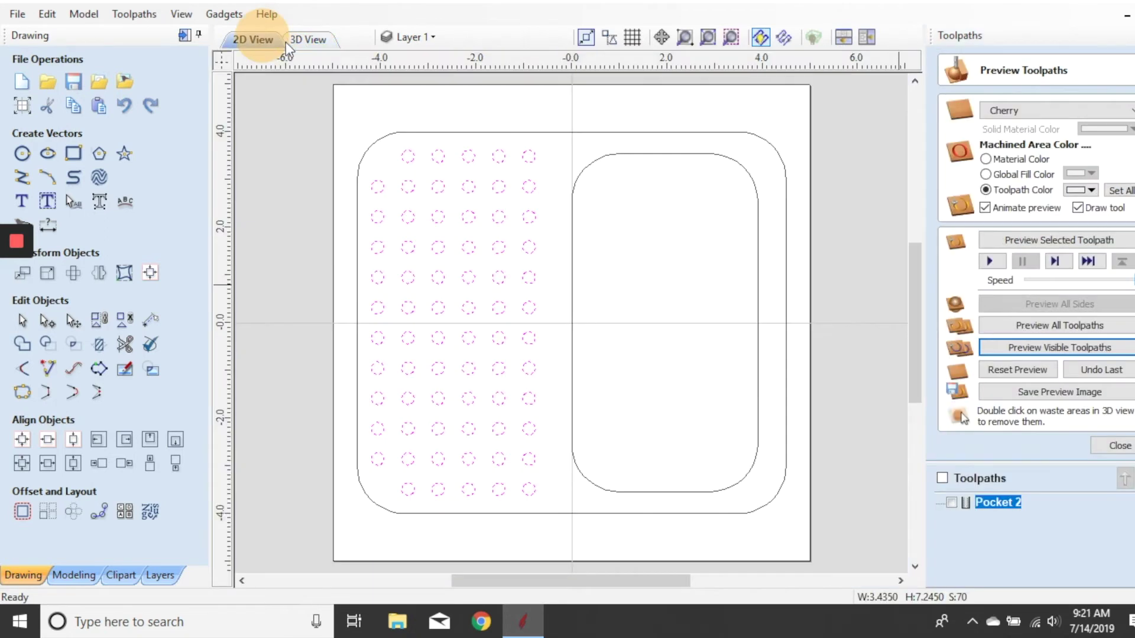
pyautogui.click(757, 225)
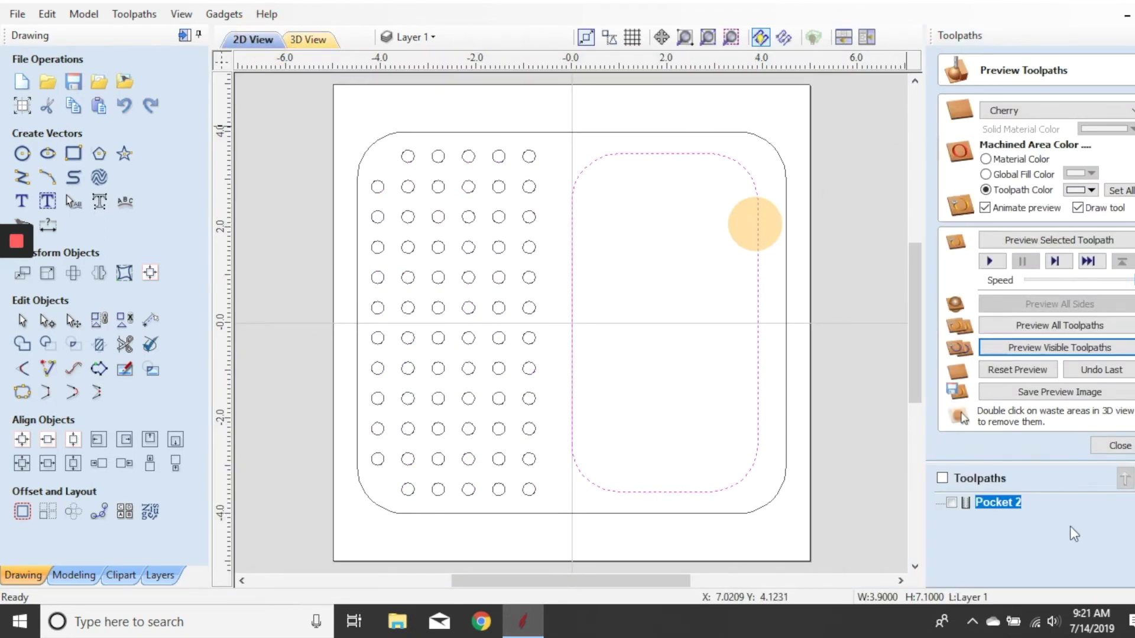
pyautogui.click(1103, 447)
pyautogui.click(975, 165)
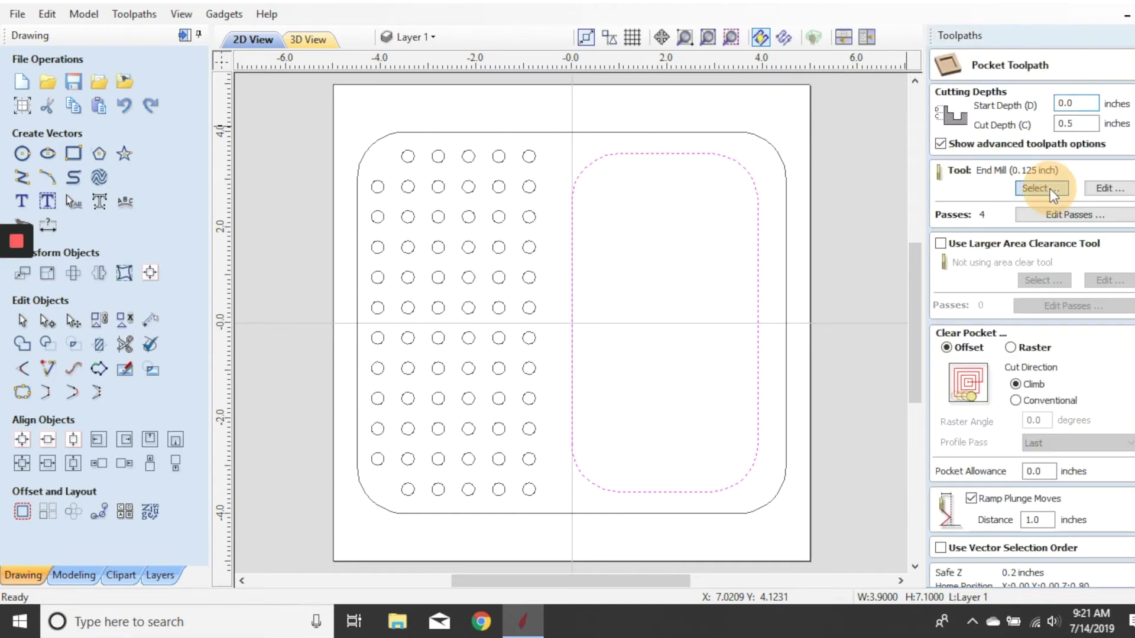
pyautogui.click(1050, 189)
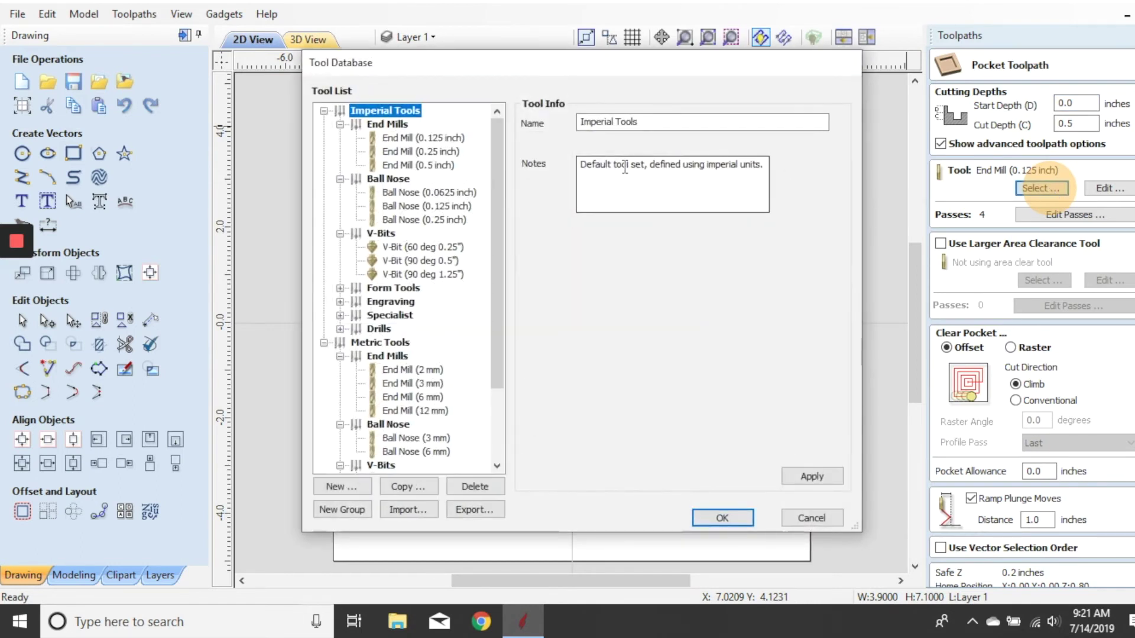
pyautogui.click(422, 151)
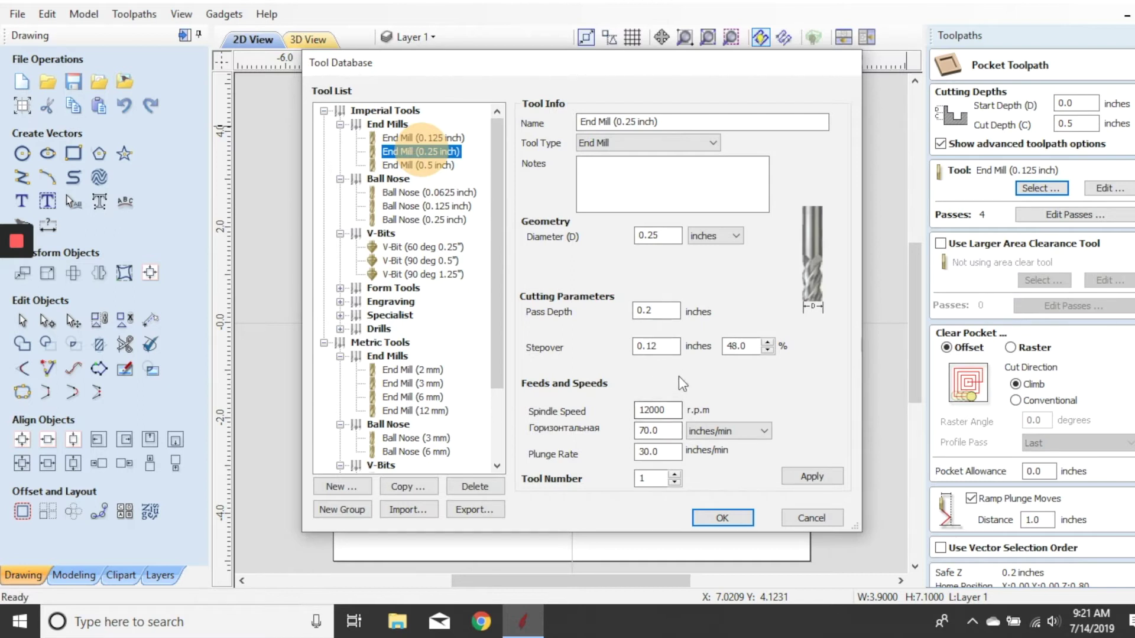
pyautogui.click(713, 513)
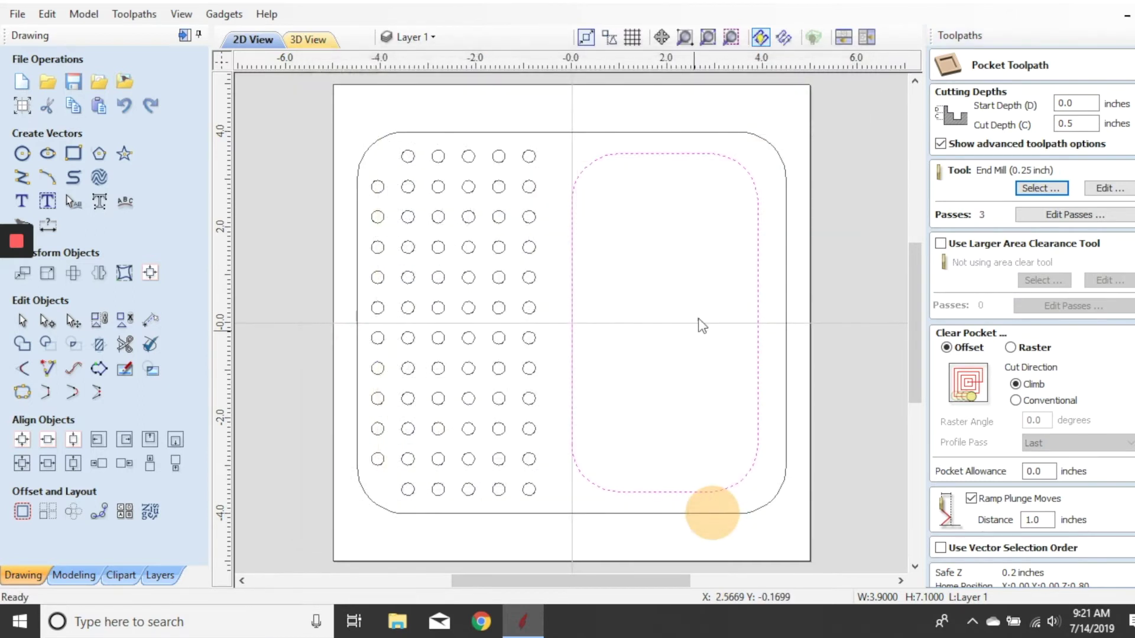
pyautogui.scroll(-3, 1032, 319)
pyautogui.click(945, 582)
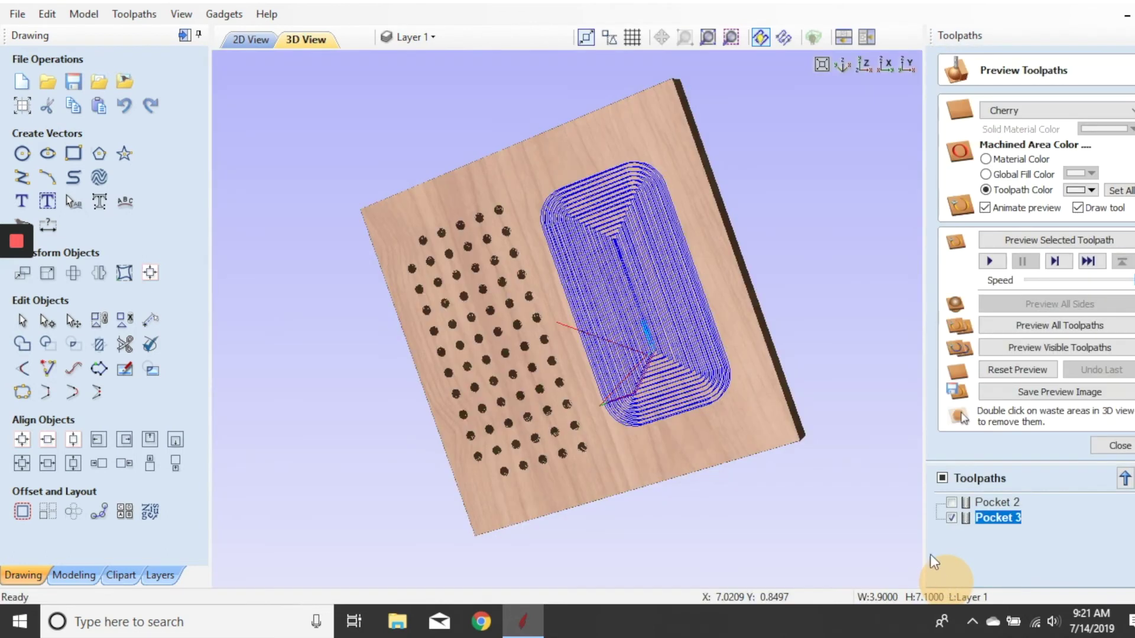
# Step: Simulate the inner rounded rectangle's pocket toolpath, and close the preview back in the flat drawing
pyautogui.click(1039, 350)
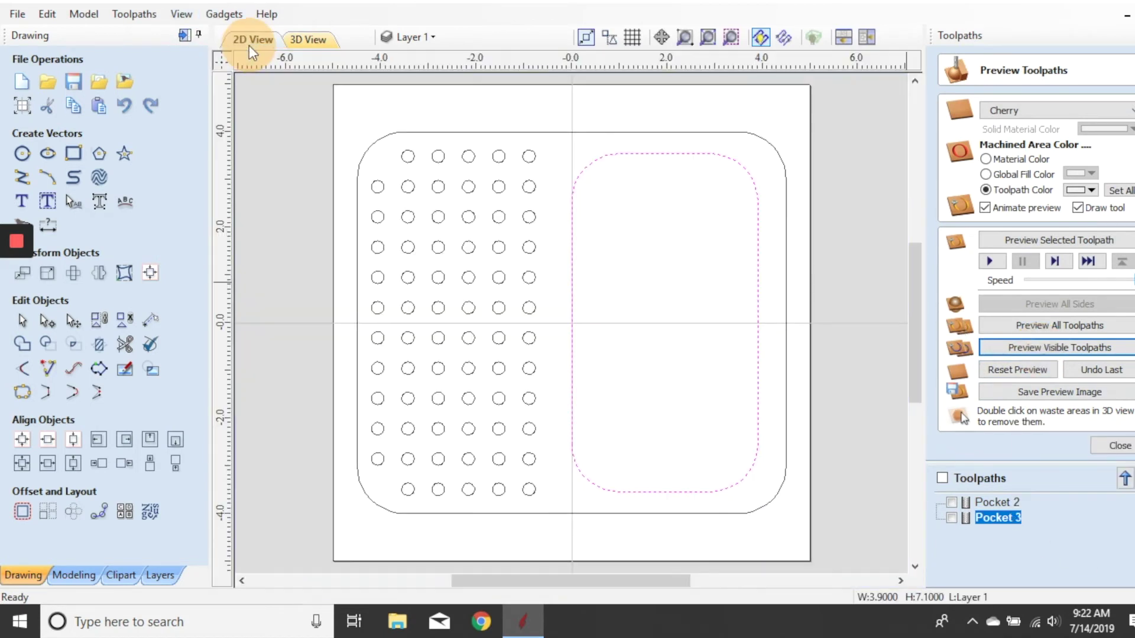
pyautogui.click(249, 41)
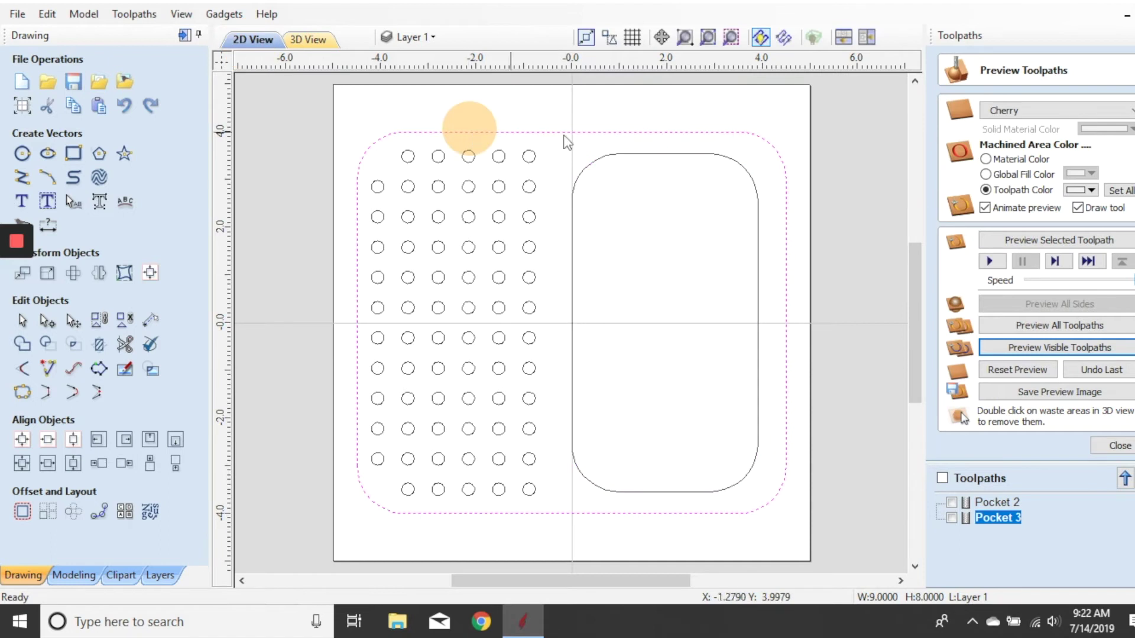
pyautogui.click(1116, 448)
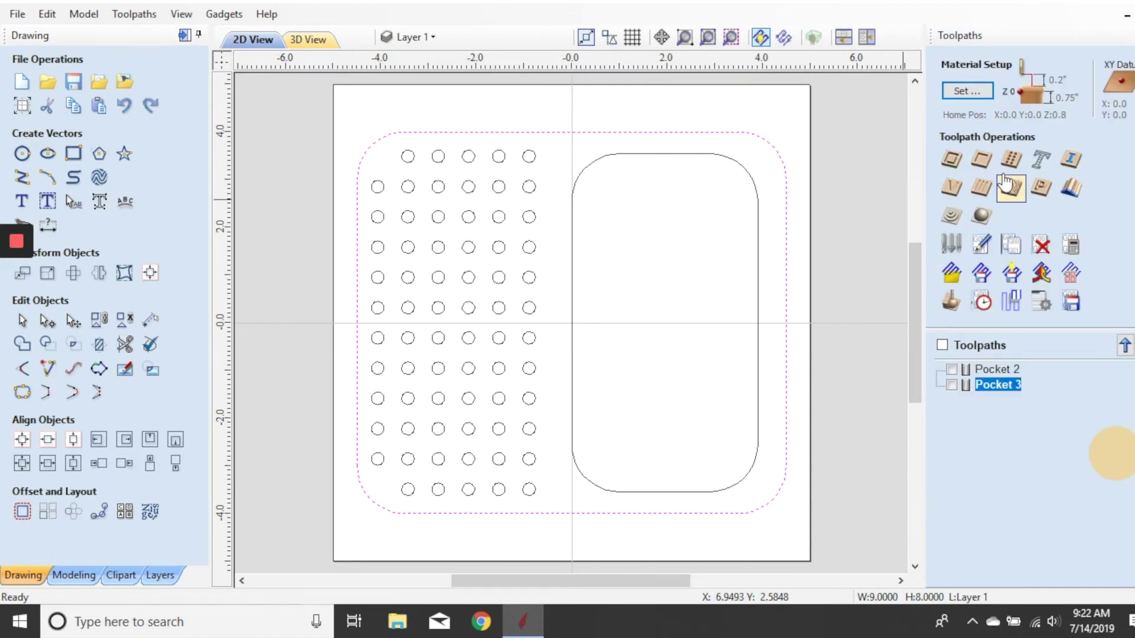
# Step: Set up a profile toolpath for the outer rounded rectangle, 0.760 inch deep with the 0.25 inch end mill
pyautogui.click(955, 164)
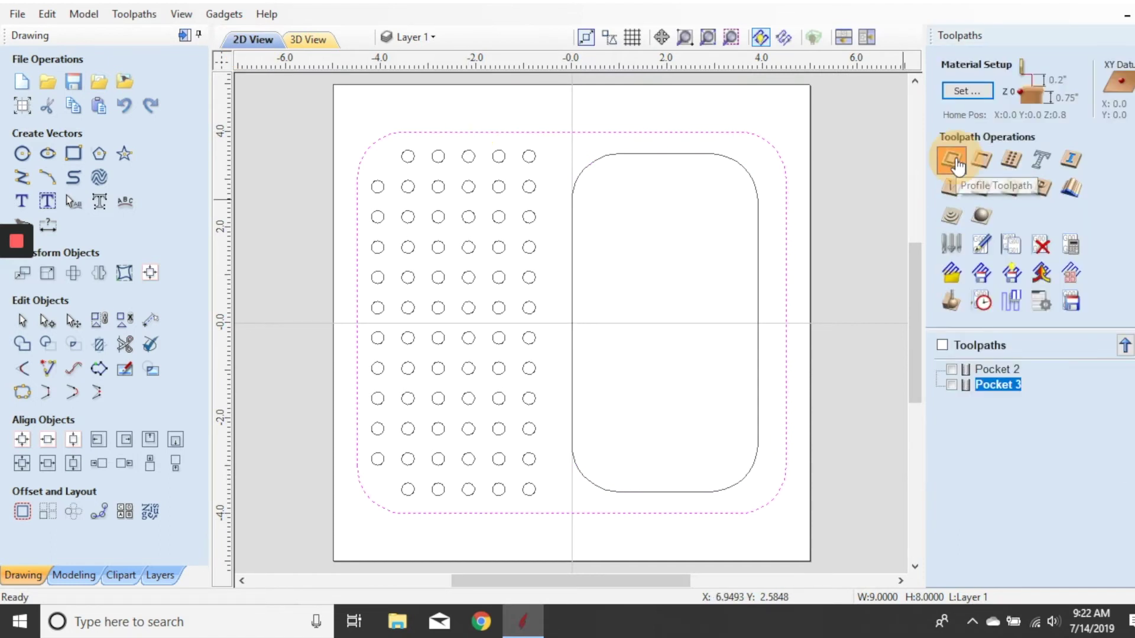
pyautogui.moveTo(1091, 123); pyautogui.dragTo(1057, 114)
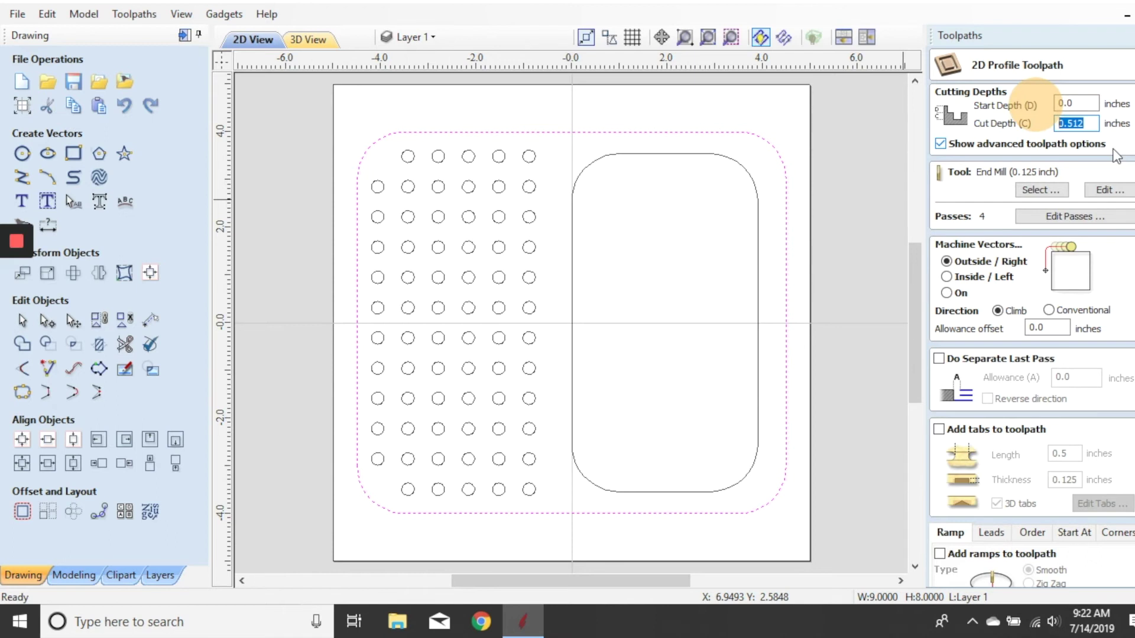
pyautogui.write('.760')
pyautogui.click(1104, 189)
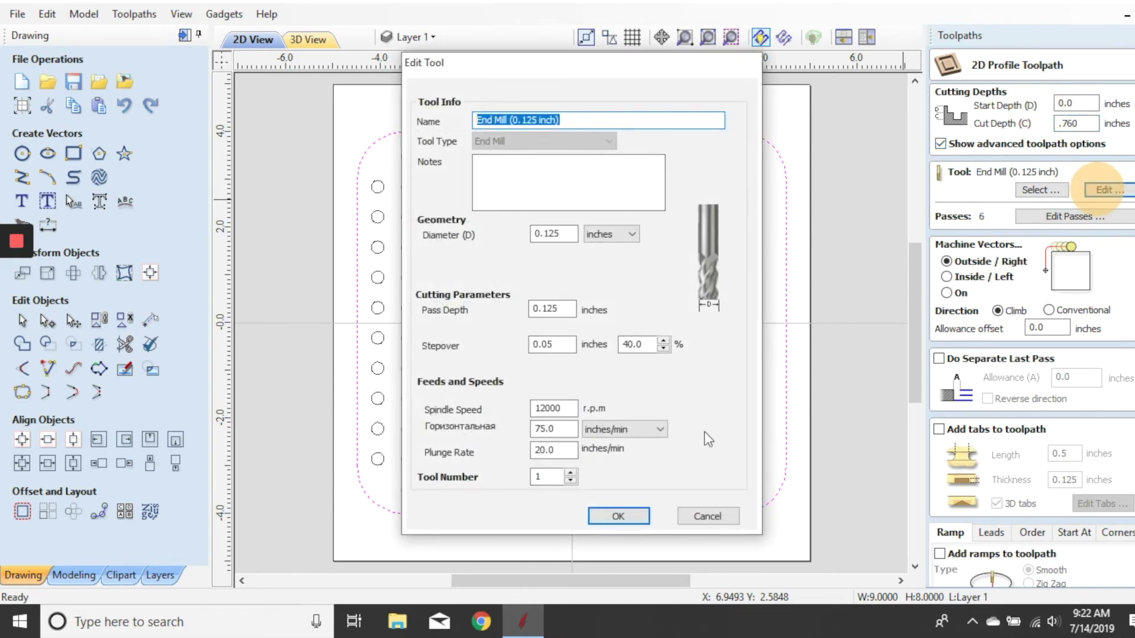
pyautogui.click(695, 522)
pyautogui.click(1031, 189)
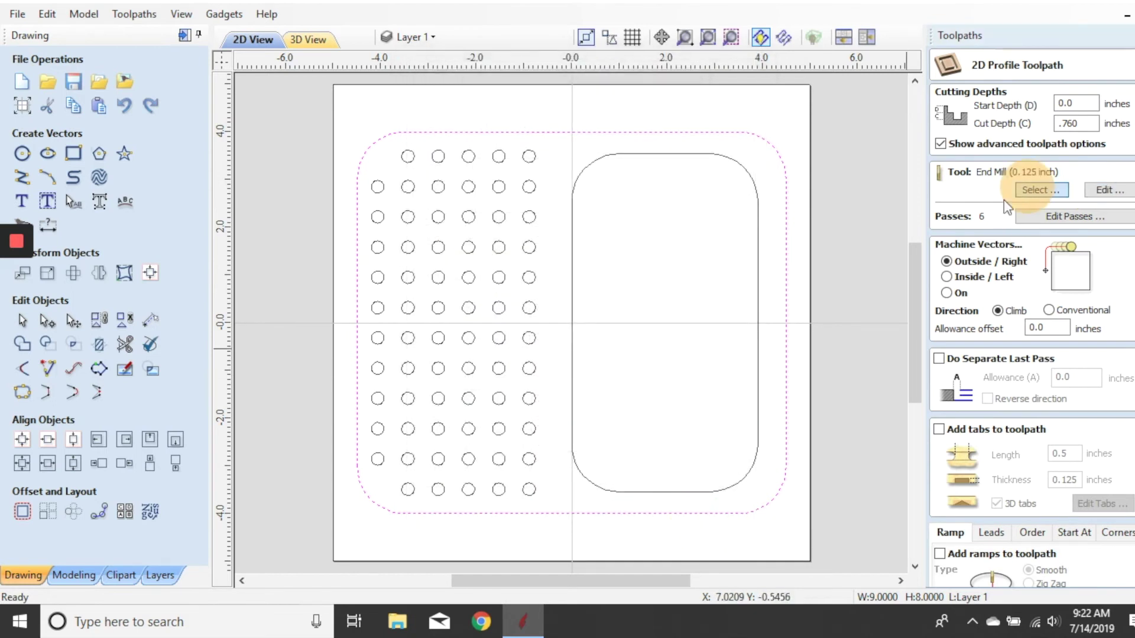
pyautogui.click(421, 152)
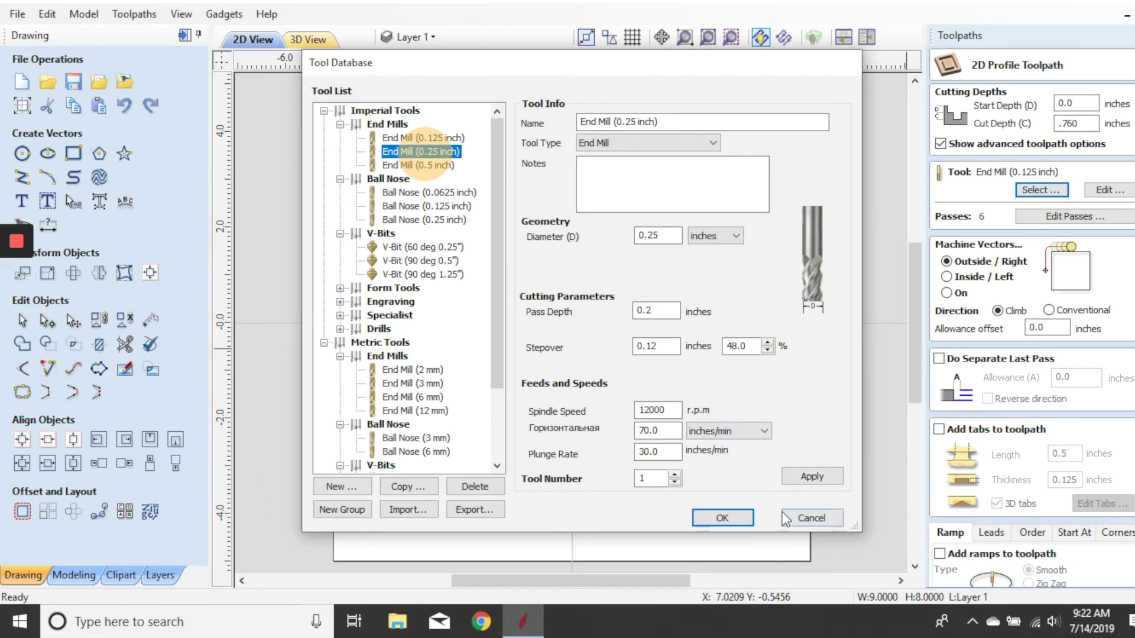
pyautogui.click(721, 513)
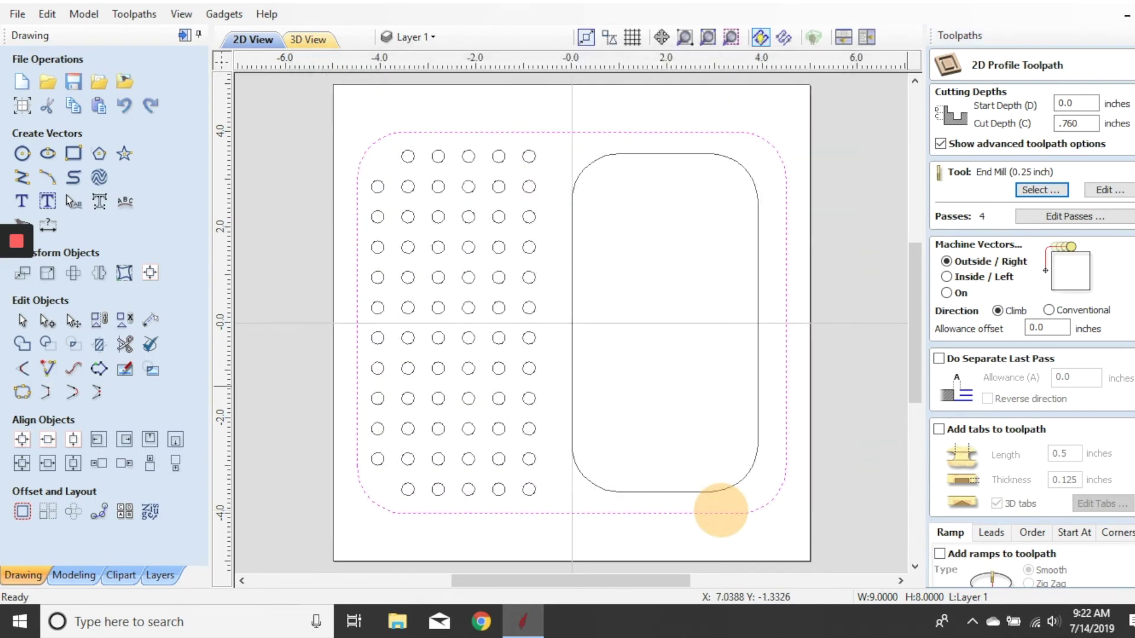
# Step: Enable tabs on the profile toolpath and place one near the middle of each side of the outer rounded rectangle
pyautogui.moveTo(1134, 309); pyautogui.dragTo(1134, 407)
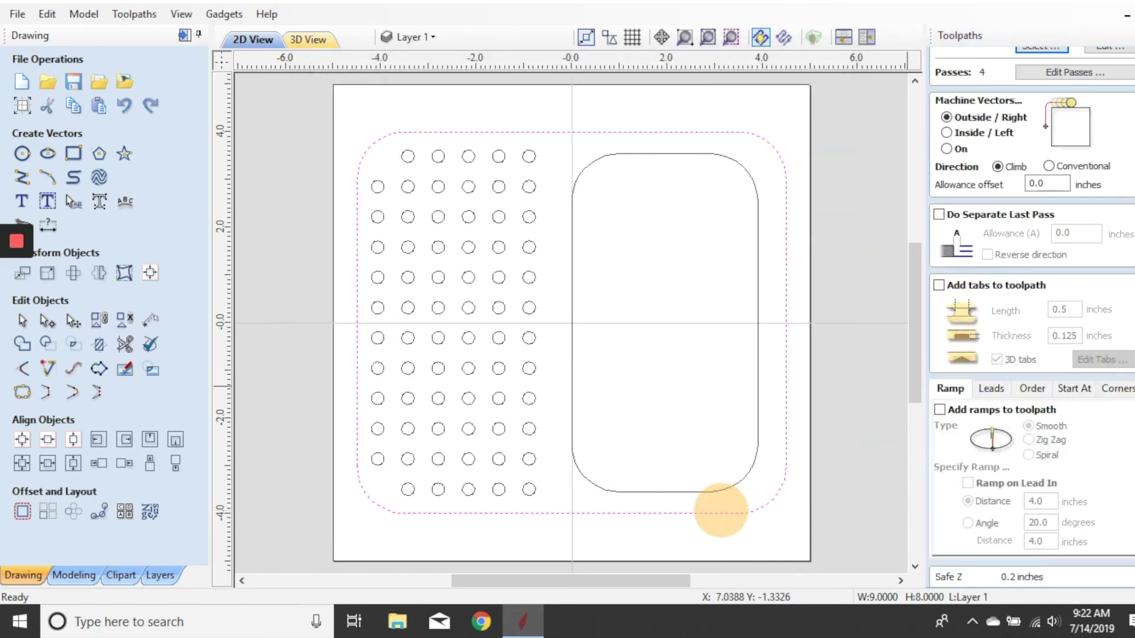
pyautogui.click(938, 285)
pyautogui.click(1082, 360)
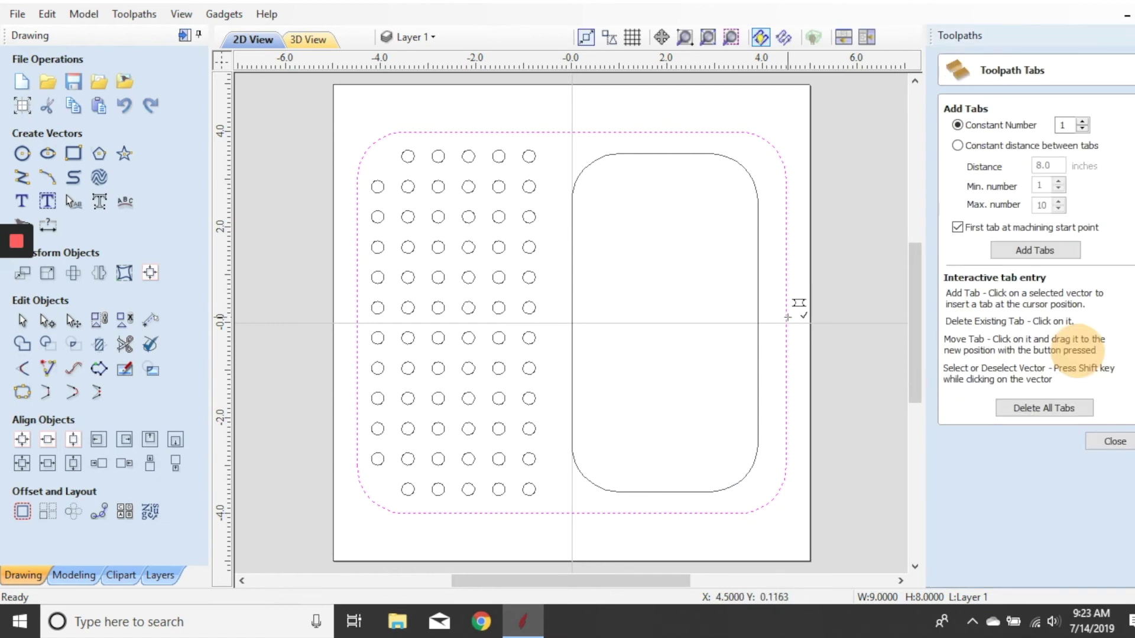
pyautogui.click(786, 317)
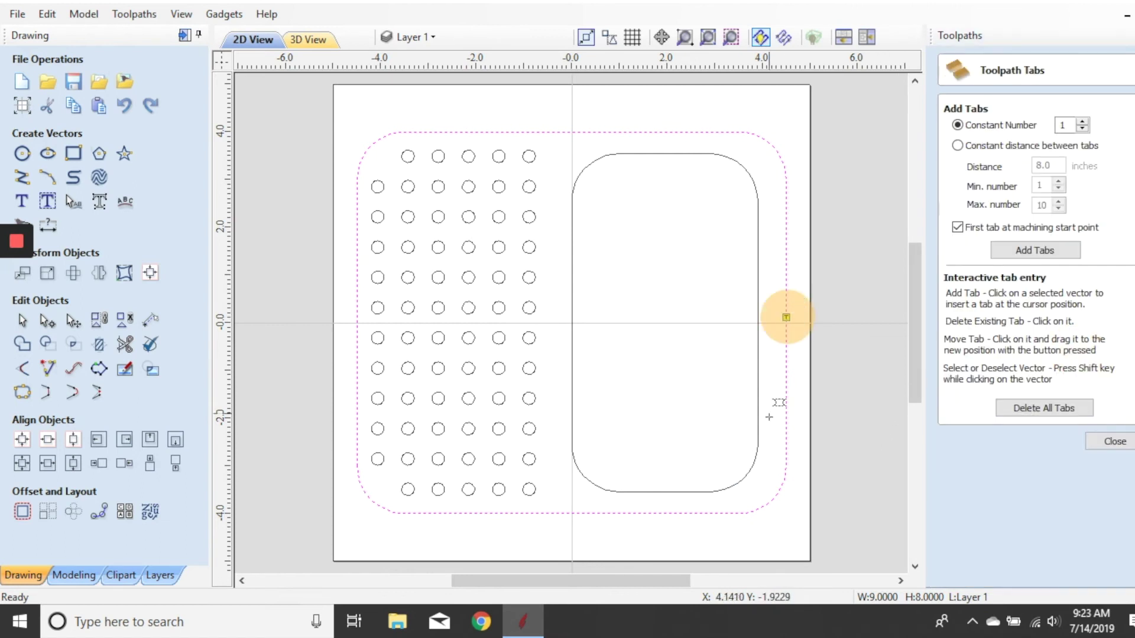
pyautogui.click(562, 513)
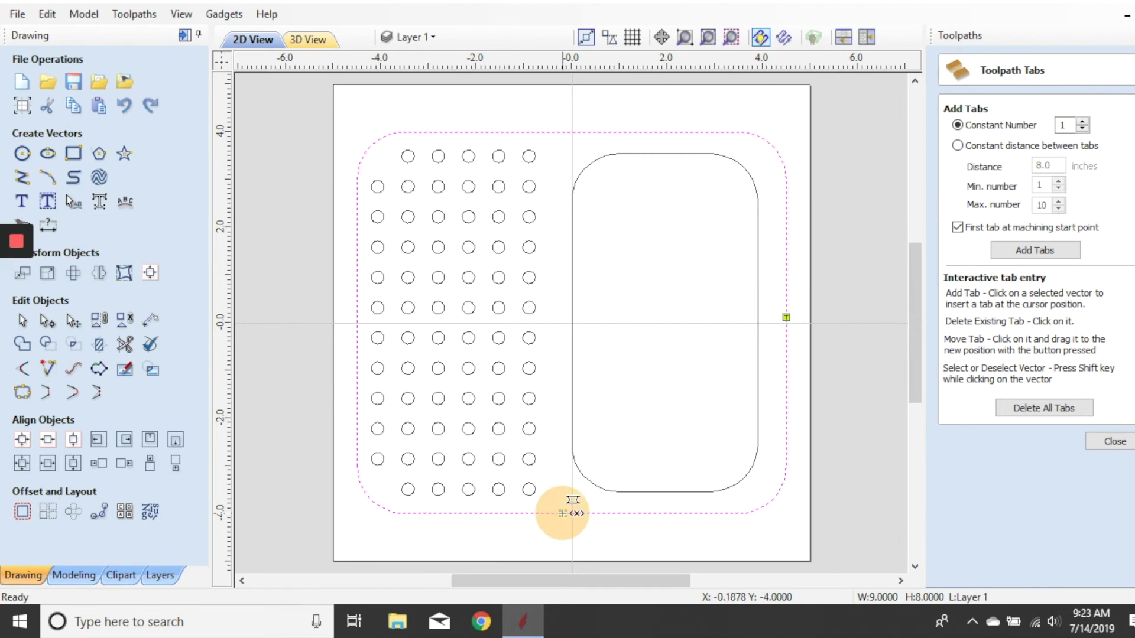
pyautogui.click(357, 323)
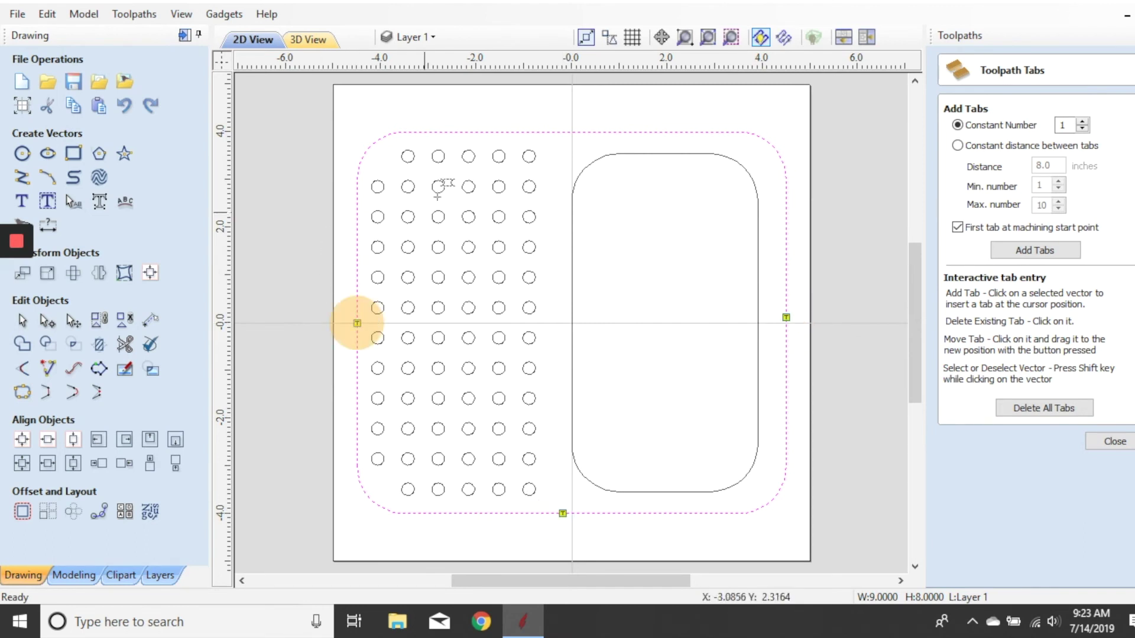
pyautogui.click(569, 132)
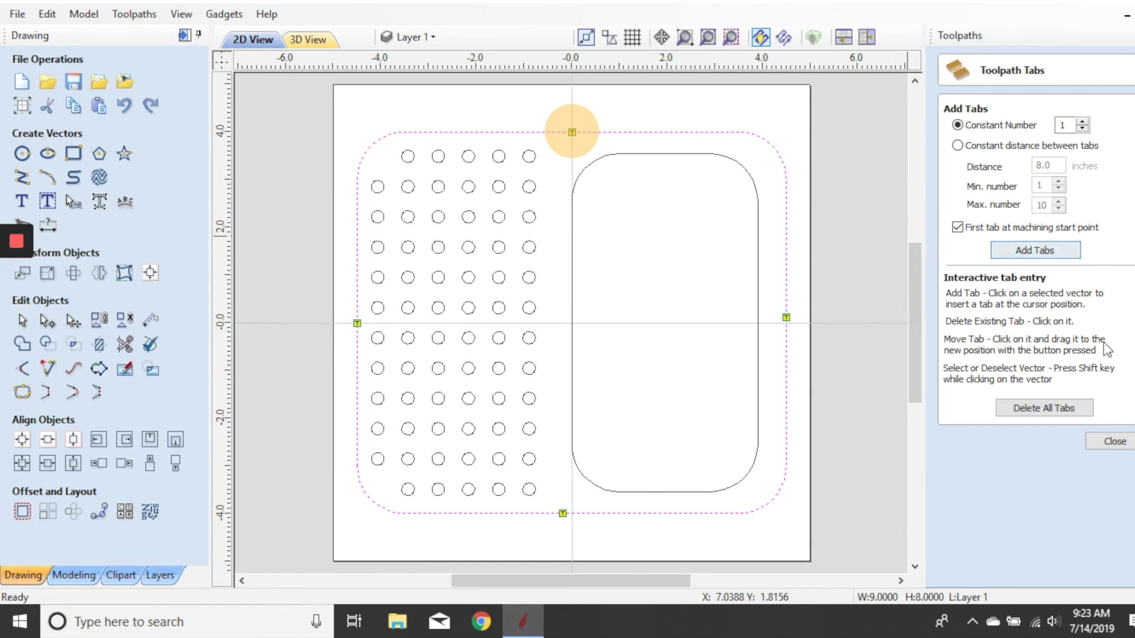
pyautogui.click(1111, 443)
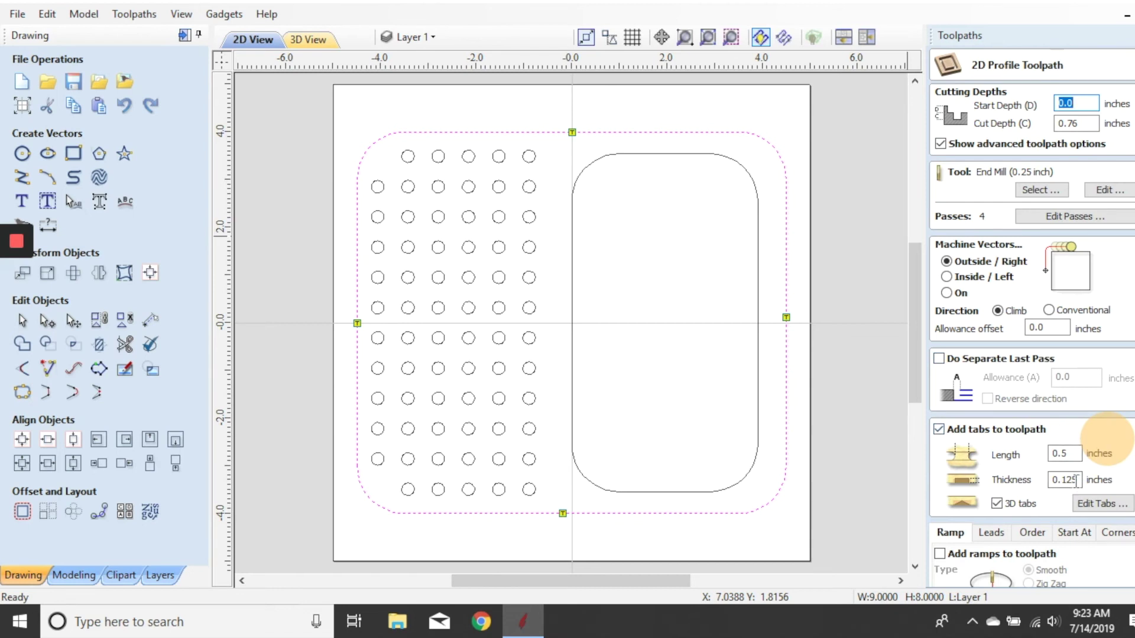
# Step: Set the tab length to 0.25 inch and calculate the outer profile toolpath, accepting the cut through the material
pyautogui.click(1077, 454)
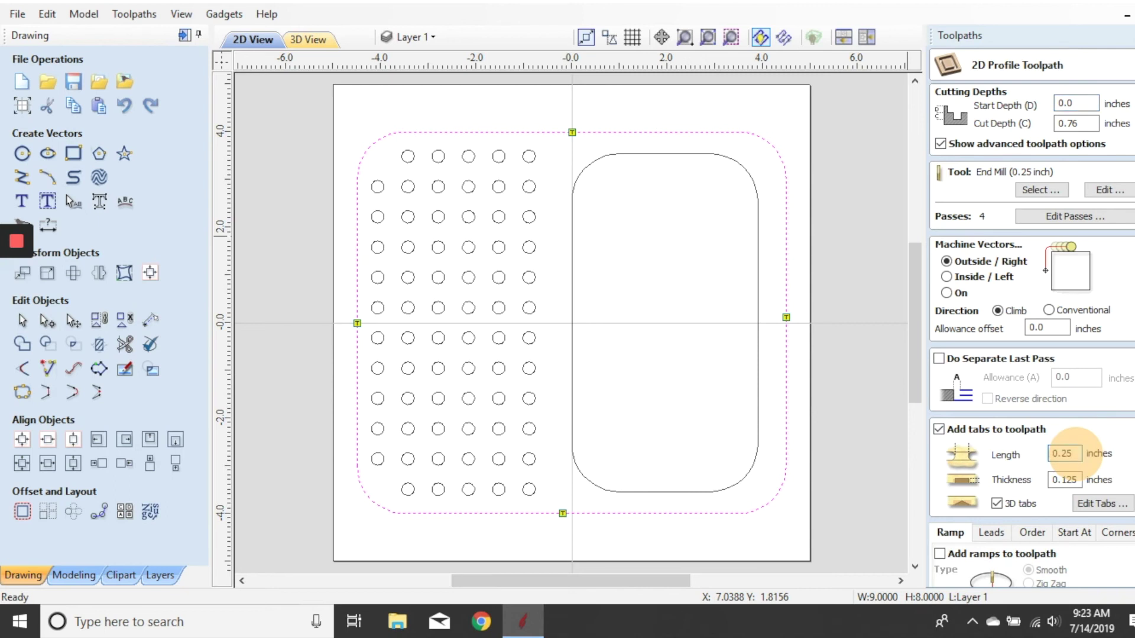
pyautogui.scroll(-1, 1077, 453)
pyautogui.scroll(-5, 1081, 455)
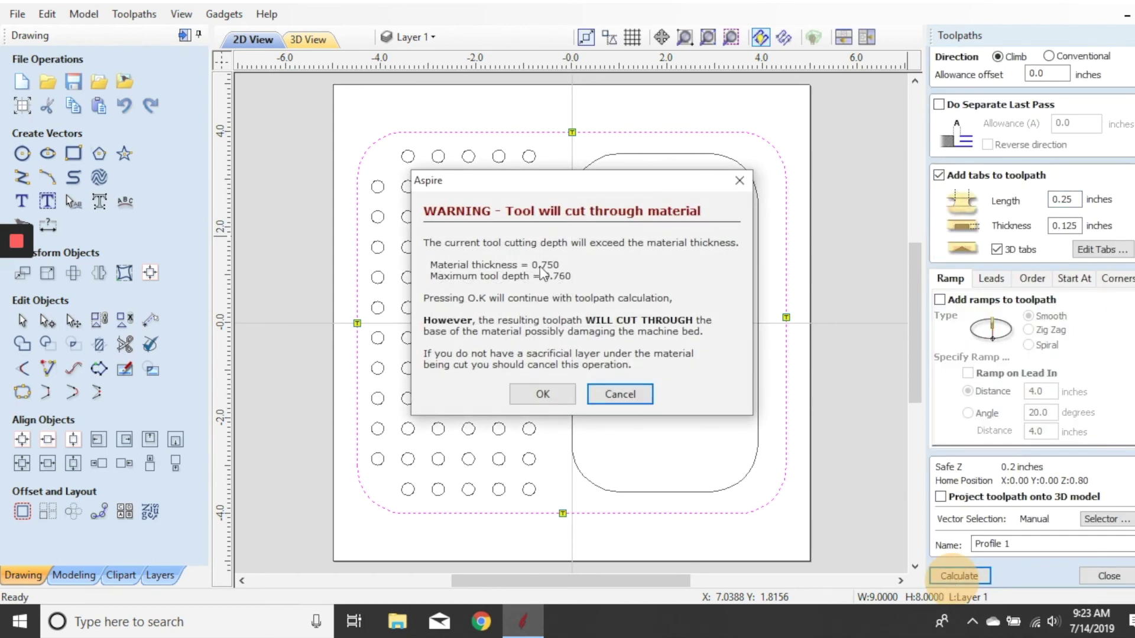
pyautogui.click(554, 399)
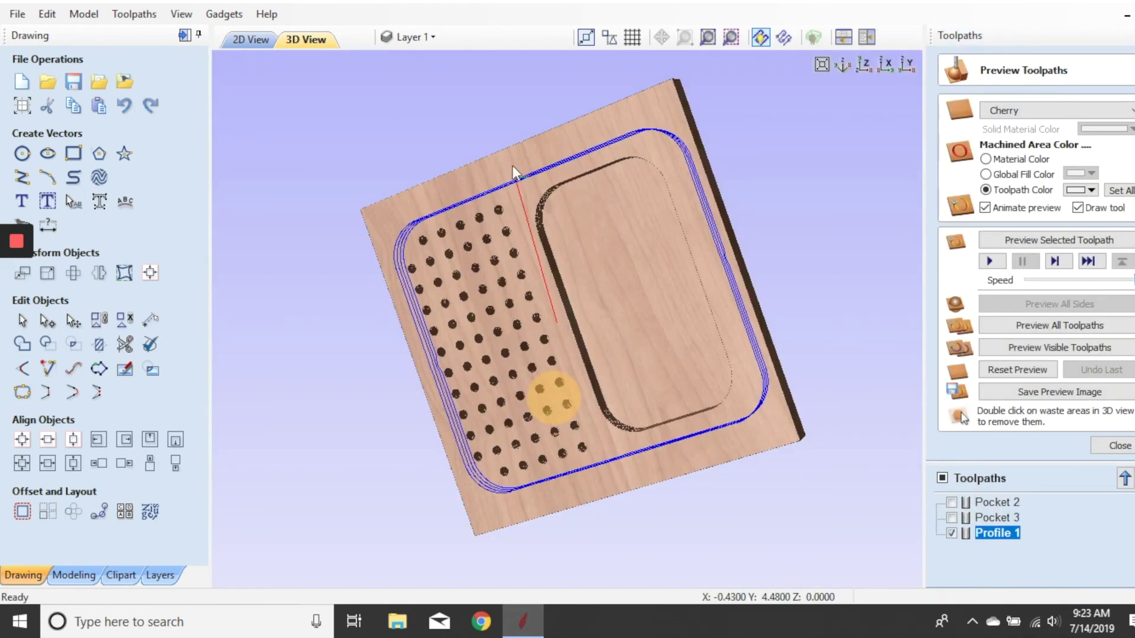
# Step: Simulate the outer profile toolpath and inspect the cut-out board and its tabs from several angles
pyautogui.click(1052, 353)
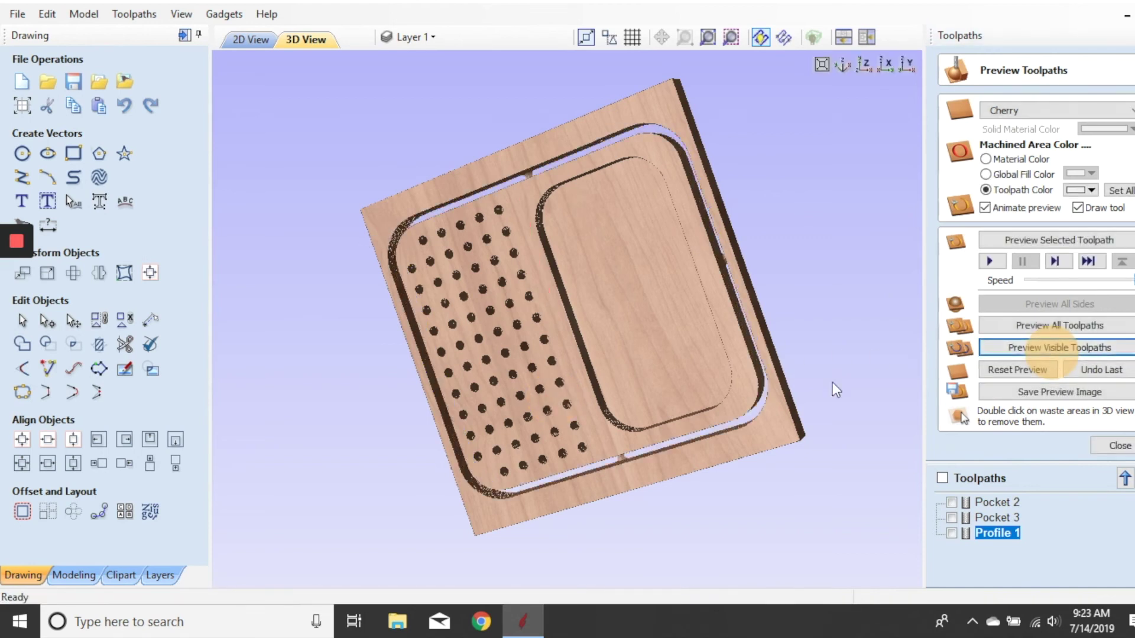
pyautogui.moveTo(630, 311); pyautogui.dragTo(760, 183)
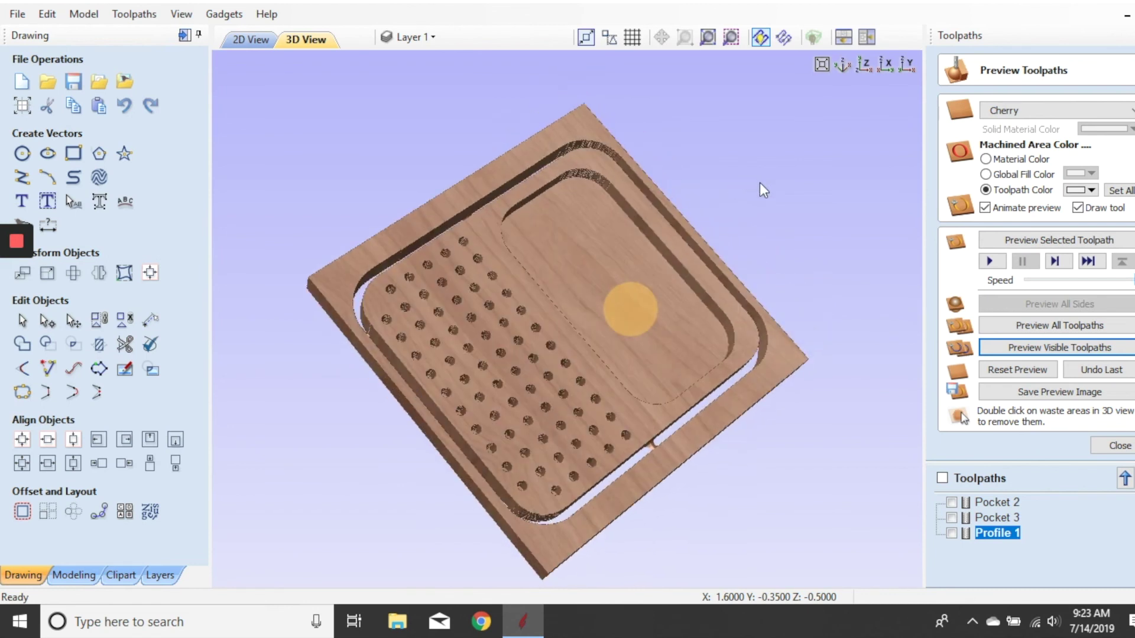
pyautogui.moveTo(607, 435); pyautogui.dragTo(503, 491)
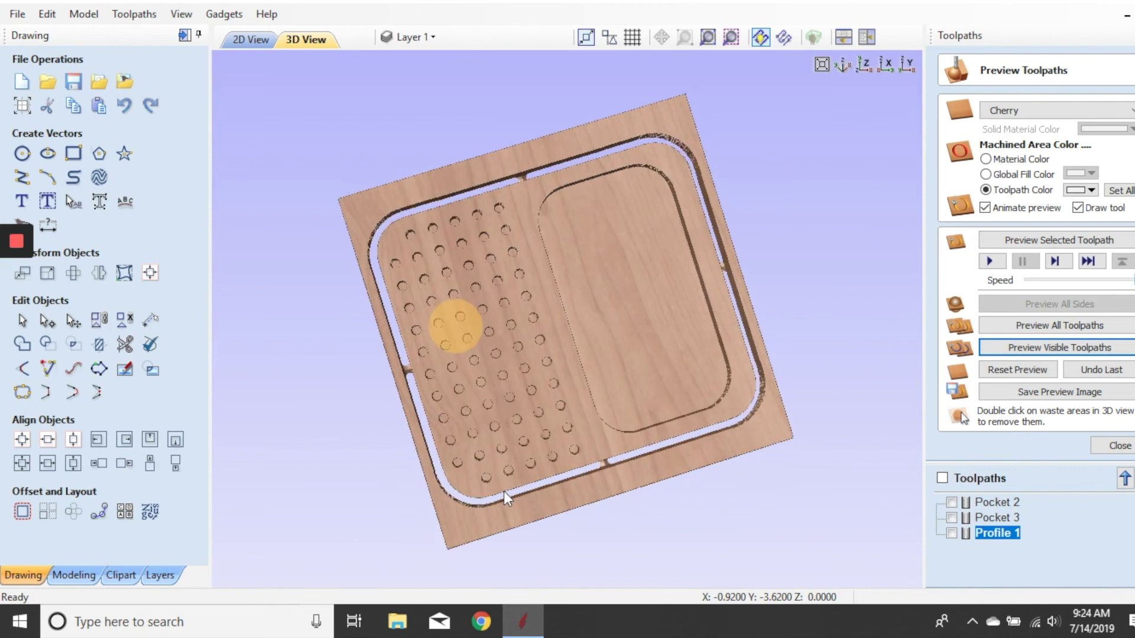
pyautogui.click(509, 486)
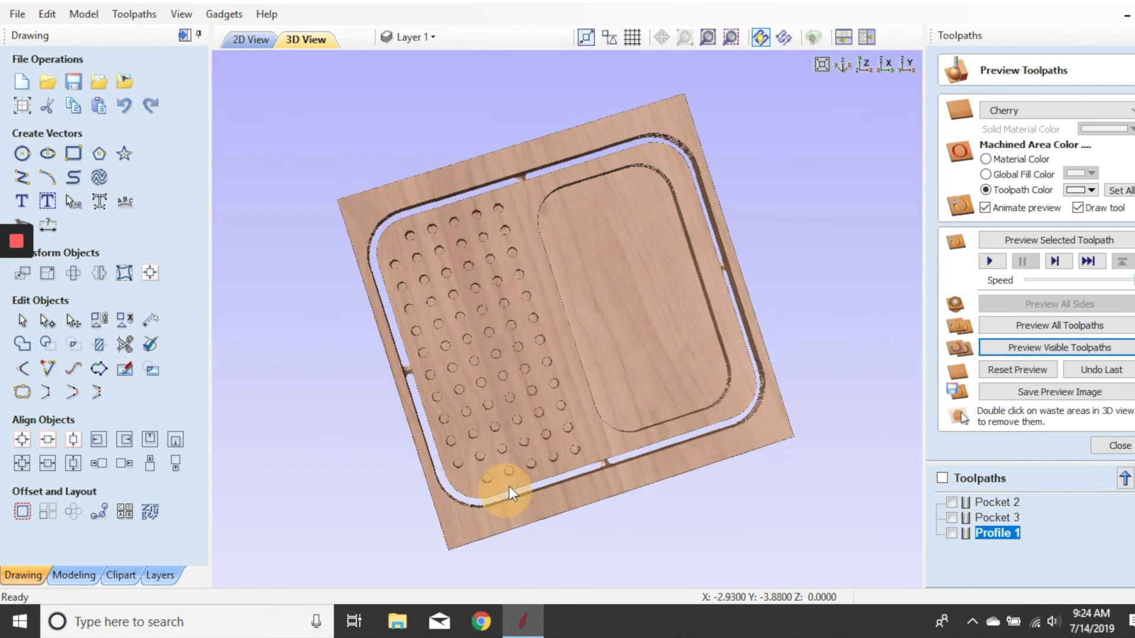